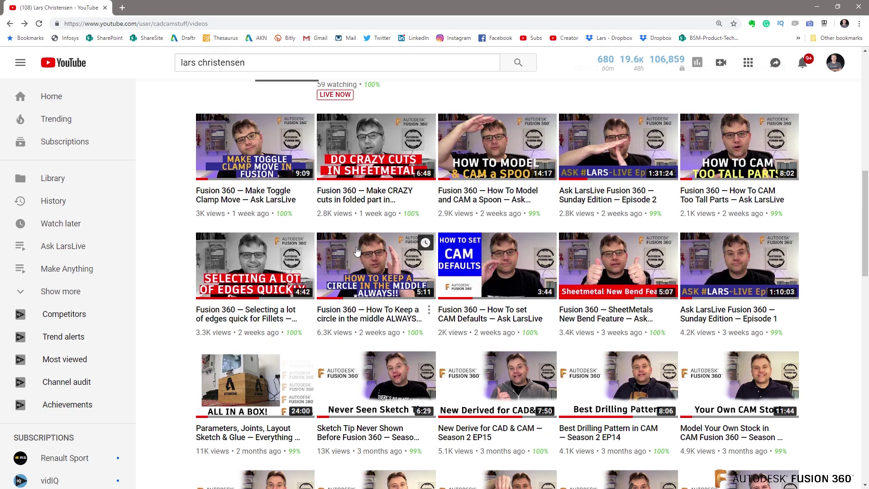
Step: Open the "How To Create a Custom CAM Tool" video and watch the toolpath simulation from about 5:43
{"action": "scroll", "coordinate": [371, 308], "scroll_direction": "up", "scroll_amount": 6}
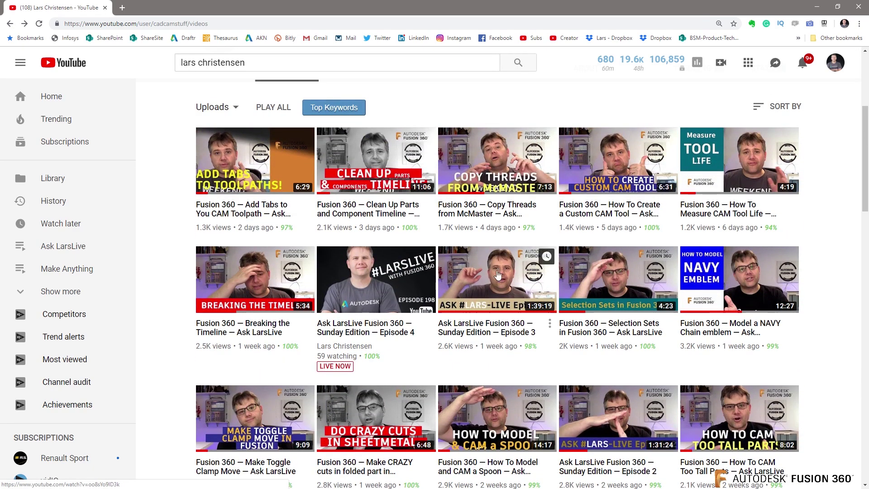
{"action": "left_click", "coordinate": [602, 190]}
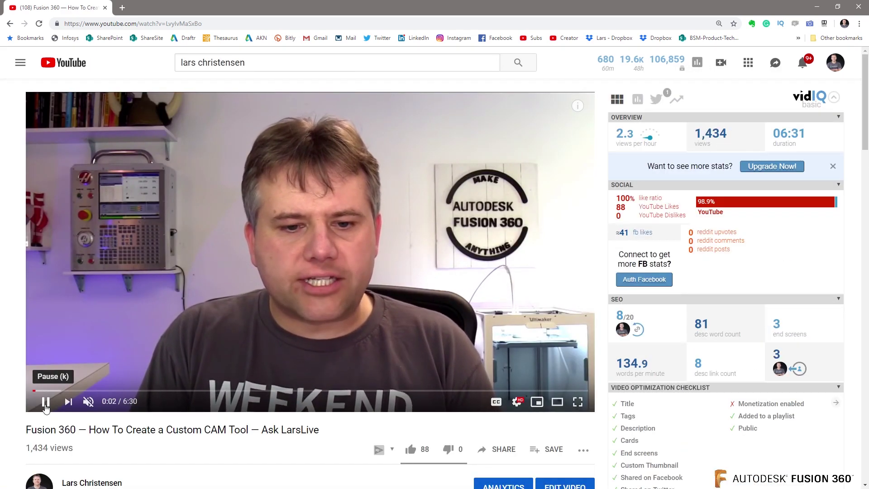
{"action": "left_click", "coordinate": [46, 402]}
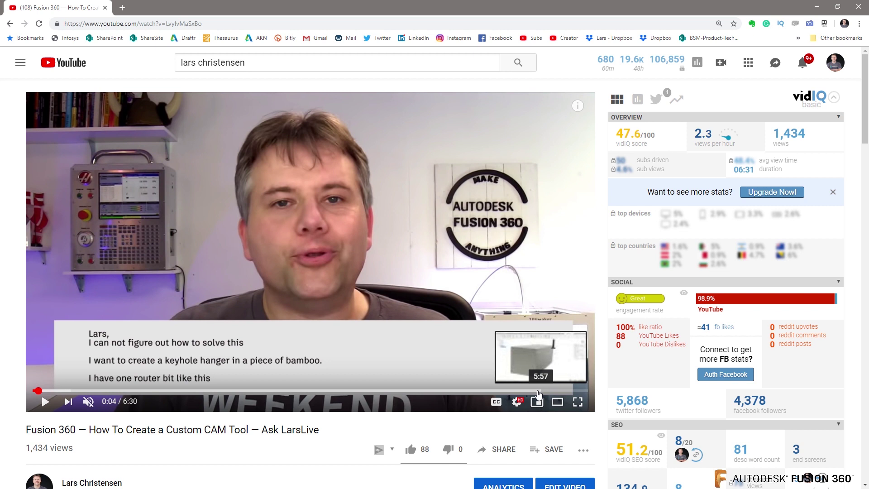
{"action": "left_click", "coordinate": [522, 392]}
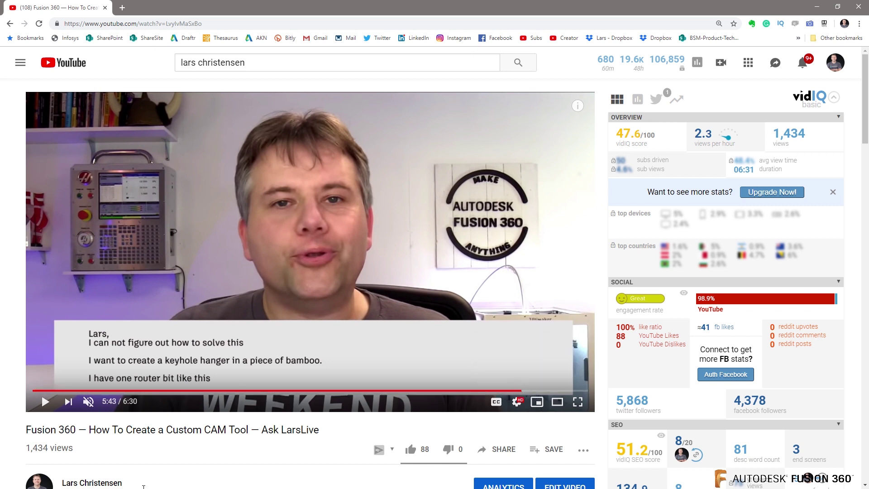
{"action": "left_click", "coordinate": [47, 403]}
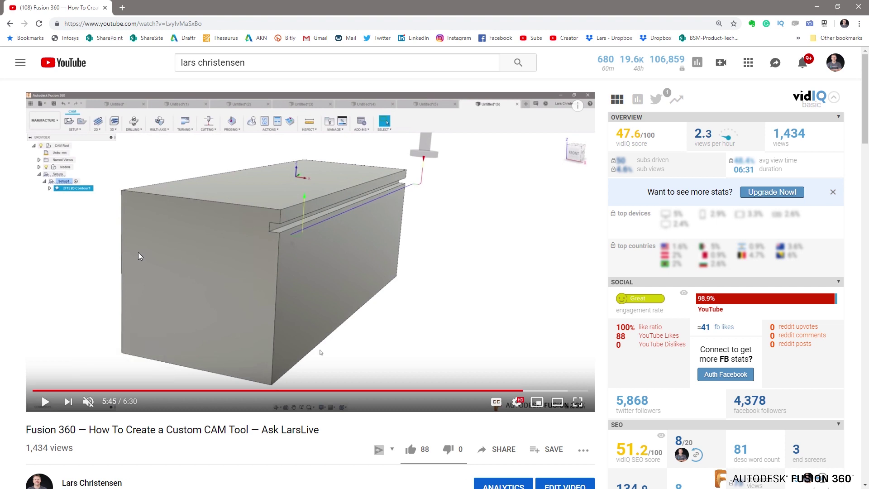
{"action": "left_click", "coordinate": [46, 402]}
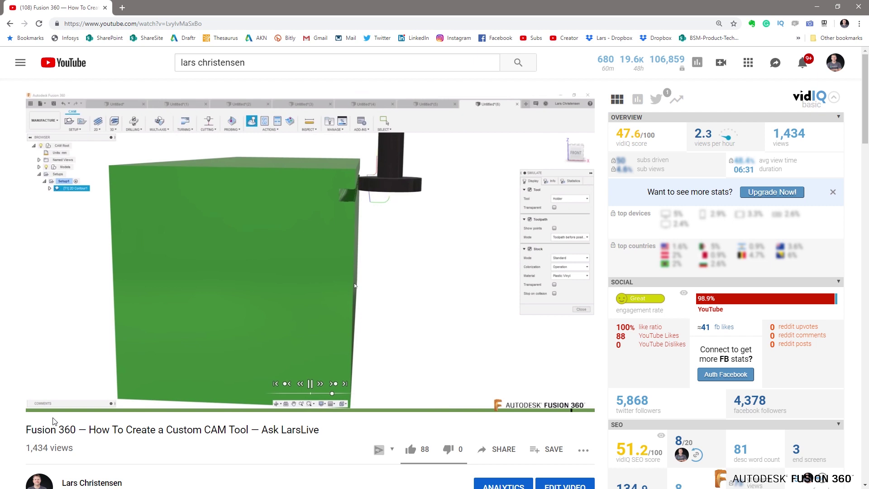
{"action": "left_click", "coordinate": [45, 402]}
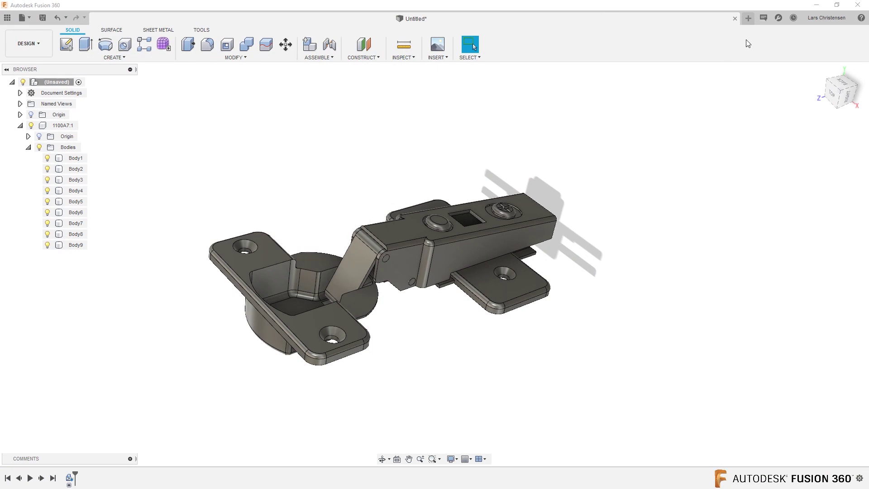
Step: In Fusion 360, start a new design and sketch a 300 by 100 mm center rectangle at the origin on the horizontal XY plane
{"action": "left_click", "coordinate": [748, 19]}
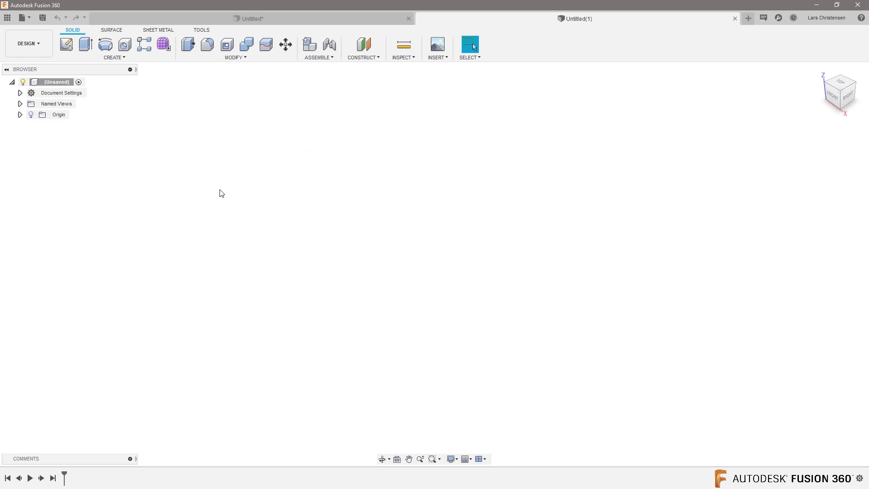
{"action": "left_click", "coordinate": [65, 49]}
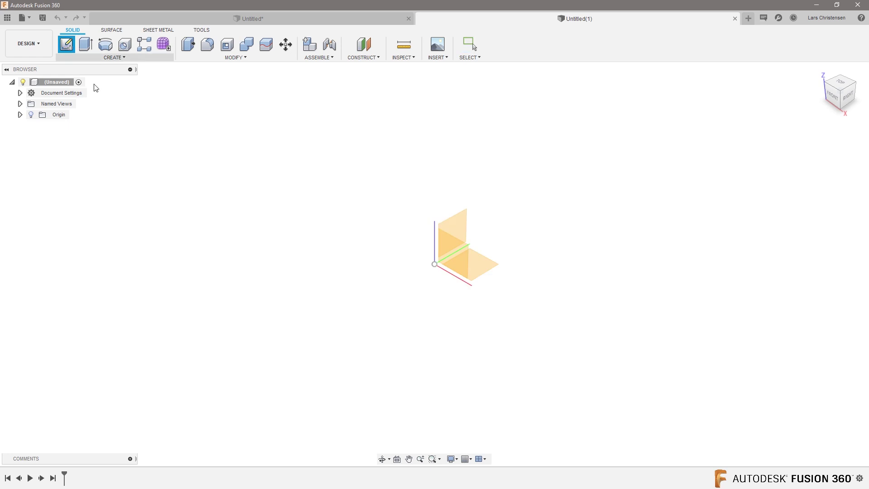
{"action": "left_click", "coordinate": [483, 264]}
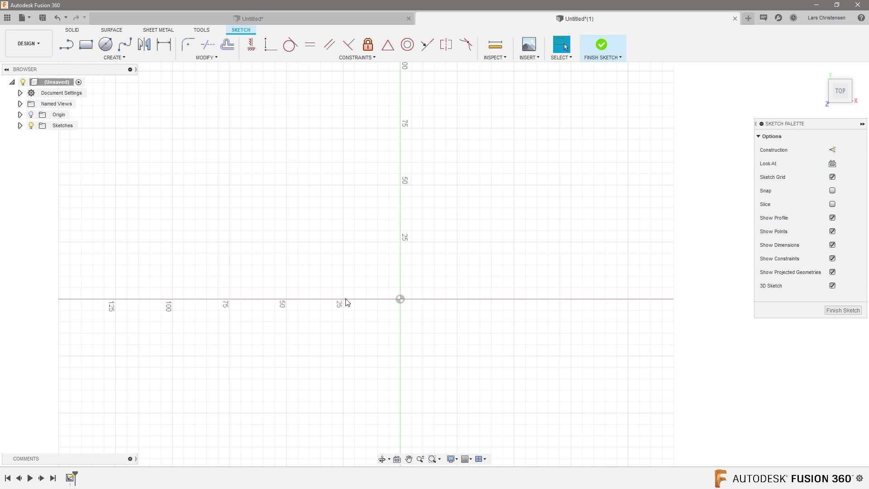
{"action": "key", "text": "s"}
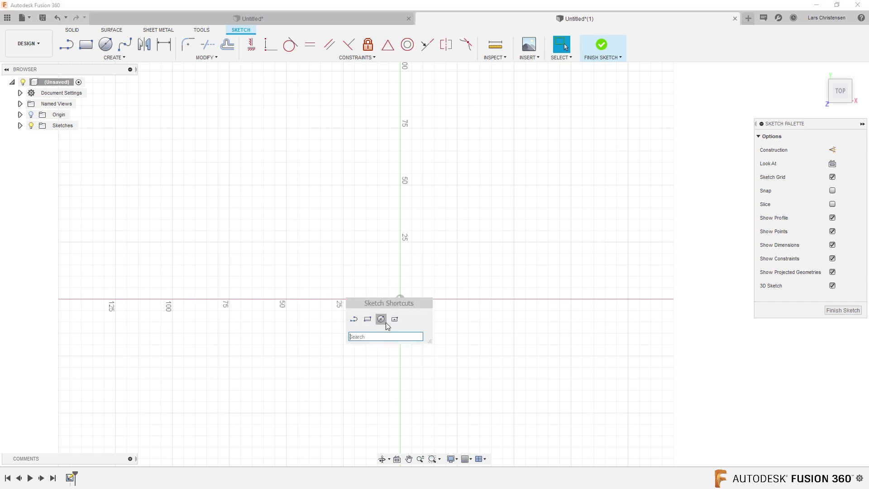
{"action": "left_click", "coordinate": [394, 321]}
{"action": "left_click", "coordinate": [400, 299]}
{"action": "type", "text": "300"}
{"action": "key", "text": "Tab"}
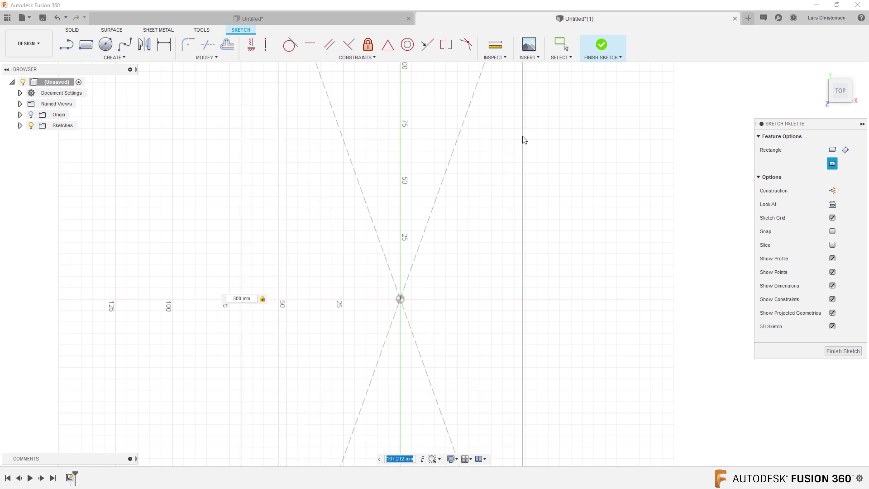
{"action": "type", "text": "100"}
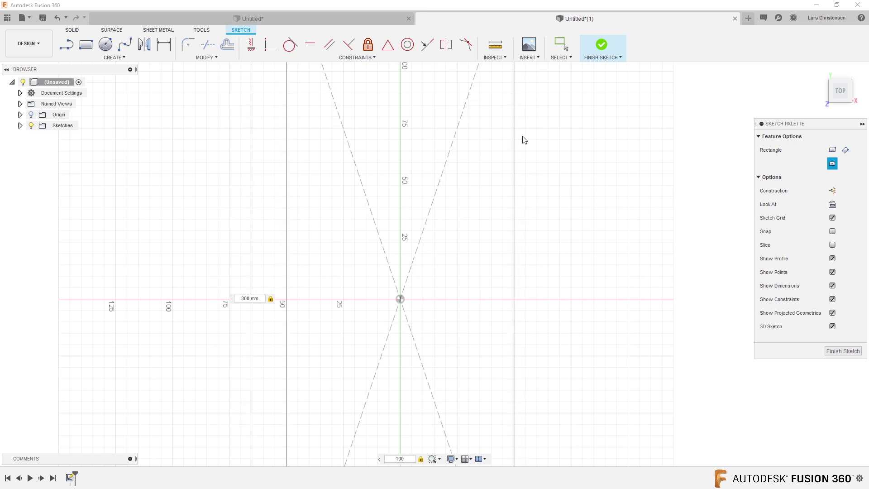
{"action": "key", "text": "Return"}
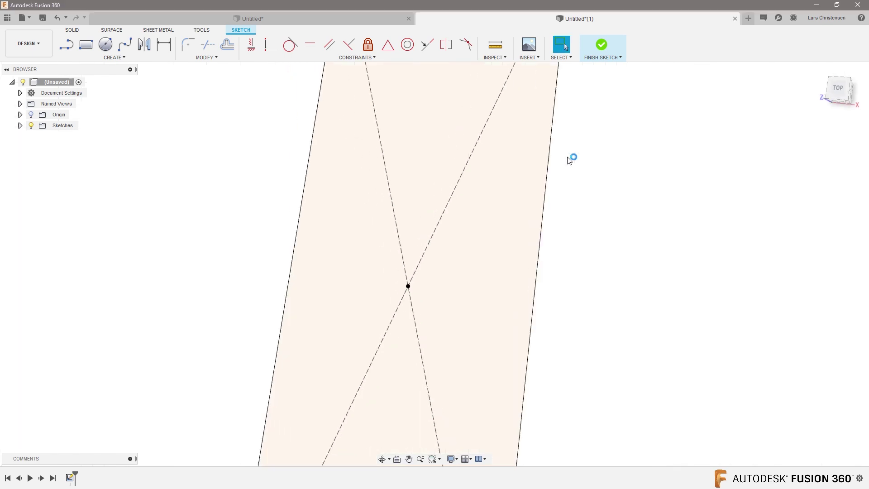
Step: Extrude the rectangle profile 50 mm upward as a new body
{"action": "left_click", "coordinate": [365, 232]}
{"action": "type", "text": "e"}
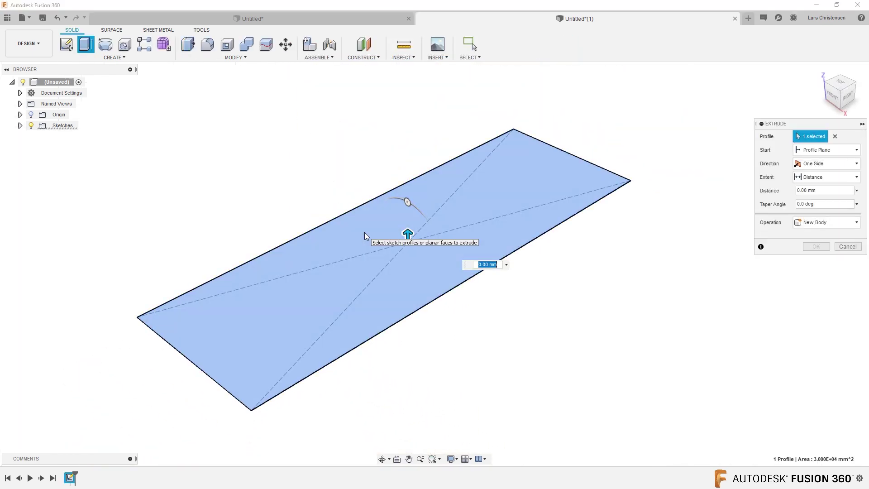
{"action": "type", "text": "50"}
{"action": "key", "text": "Return"}
{"action": "middle_click_drag", "start_coordinate": [413, 278], "coordinate": [136, 346], "text": "shift"}
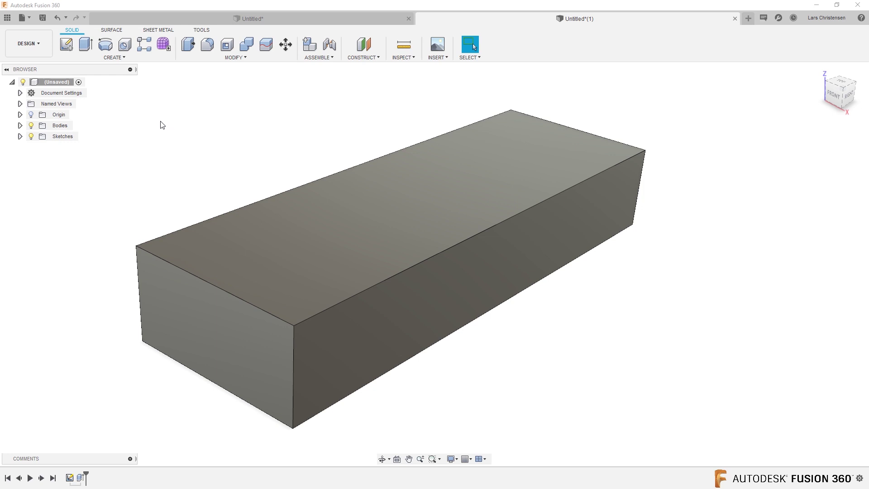
Step: Sketch a 50 mm diameter circle centred on the origin on the block's top face
{"action": "left_click", "coordinate": [66, 45]}
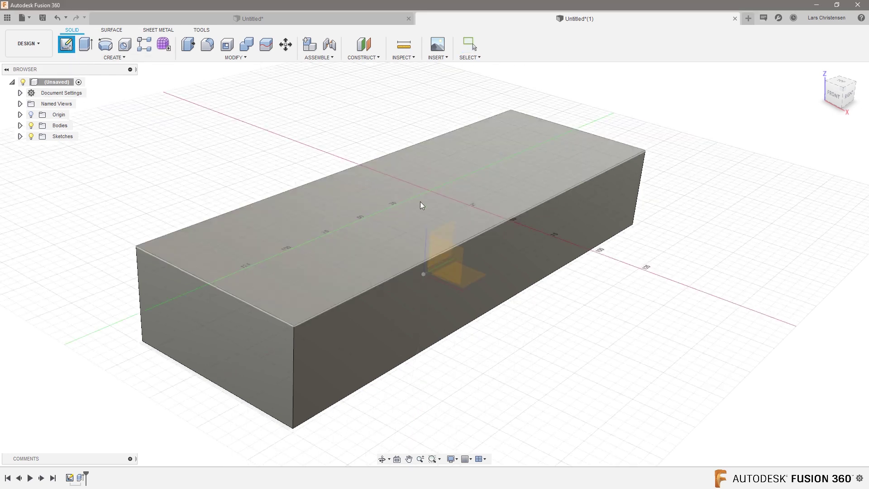
{"action": "left_click", "coordinate": [437, 209]}
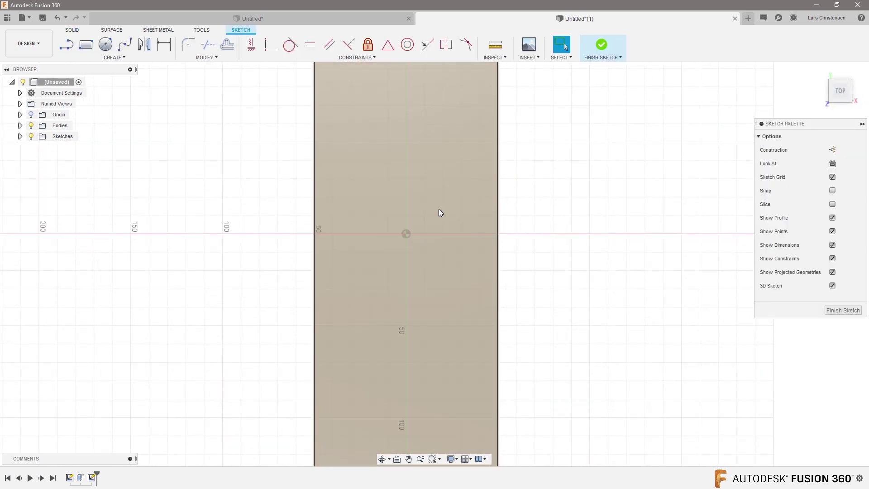
{"action": "key", "text": "c"}
{"action": "left_click", "coordinate": [406, 233]}
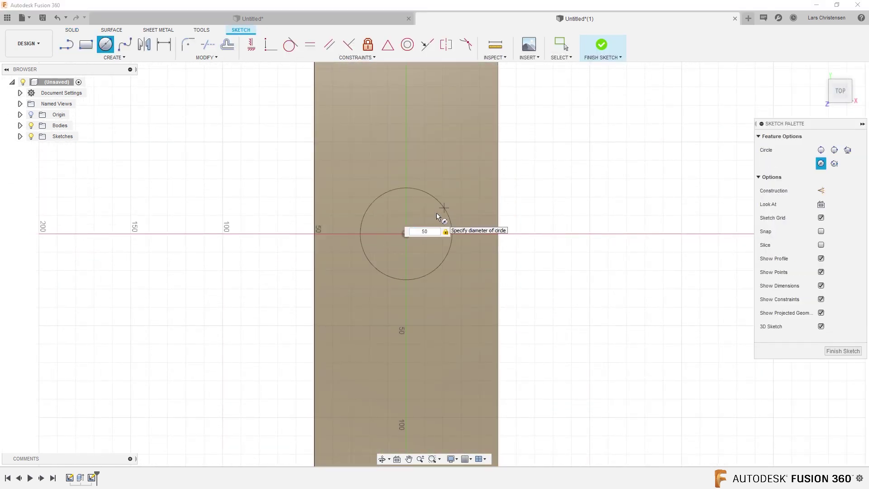
{"action": "key", "text": "Return"}
{"action": "key", "text": "Escape"}
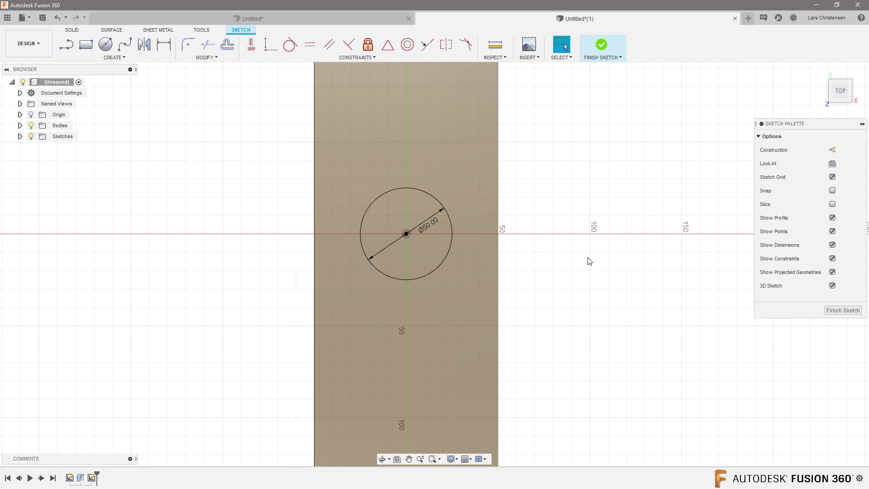
Step: Extrude the circle -20 mm as a cut to make a round pocket in the block
{"action": "key", "text": "e"}
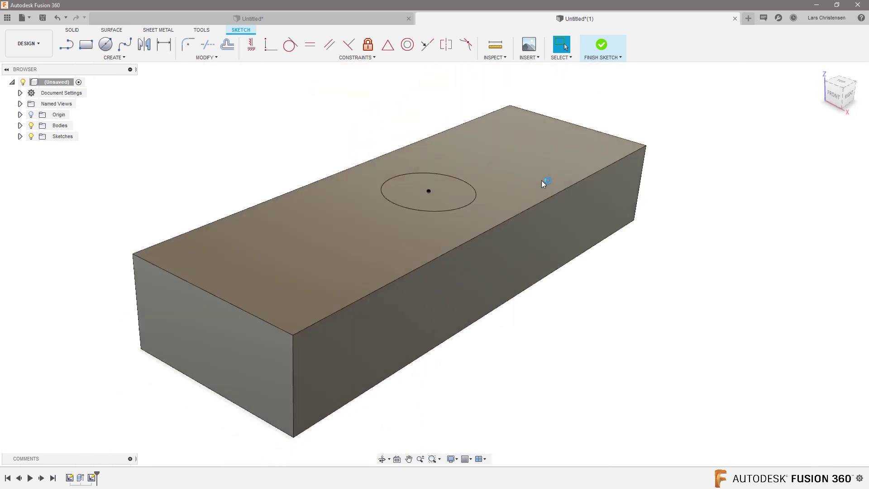
{"action": "left_click", "coordinate": [459, 193]}
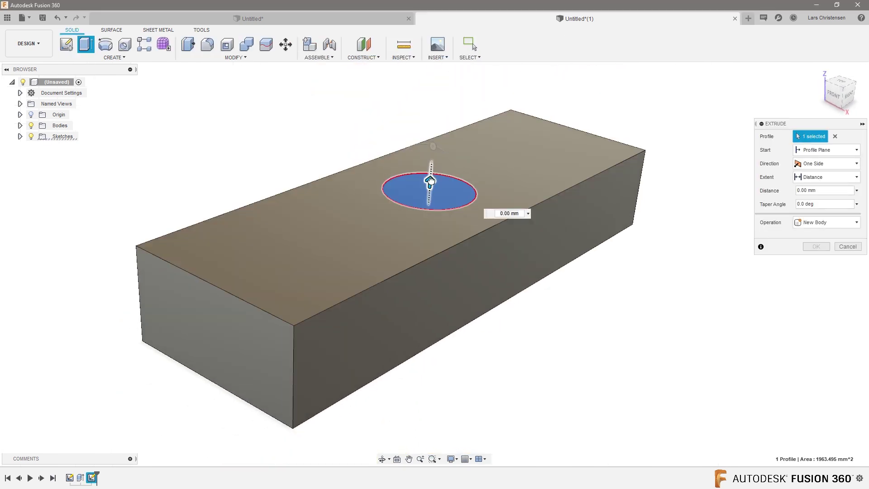
{"action": "left_click_drag", "start_coordinate": [430, 183], "coordinate": [428, 191]}
{"action": "type", "text": "-"}
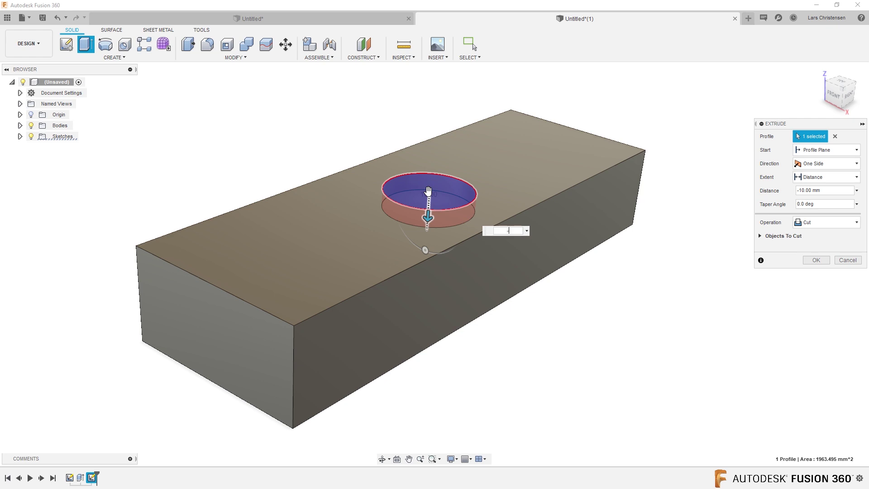
{"action": "type", "text": "20"}
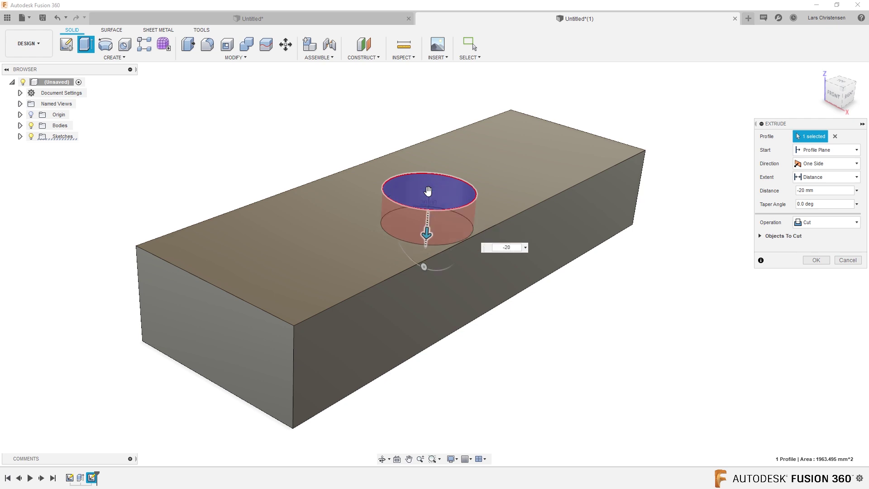
{"action": "key", "text": "Return"}
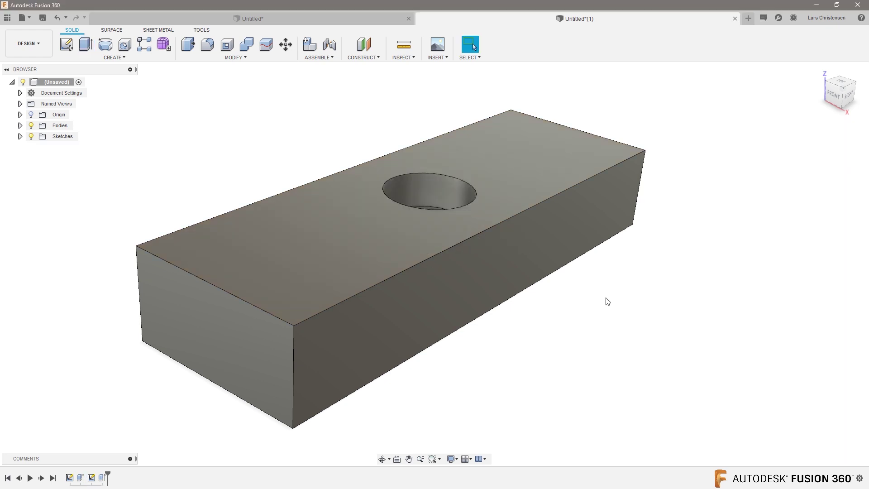
{"action": "middle_click_drag", "start_coordinate": [607, 300], "coordinate": [618, 301], "text": "shift"}
{"action": "key", "text": "F6"}
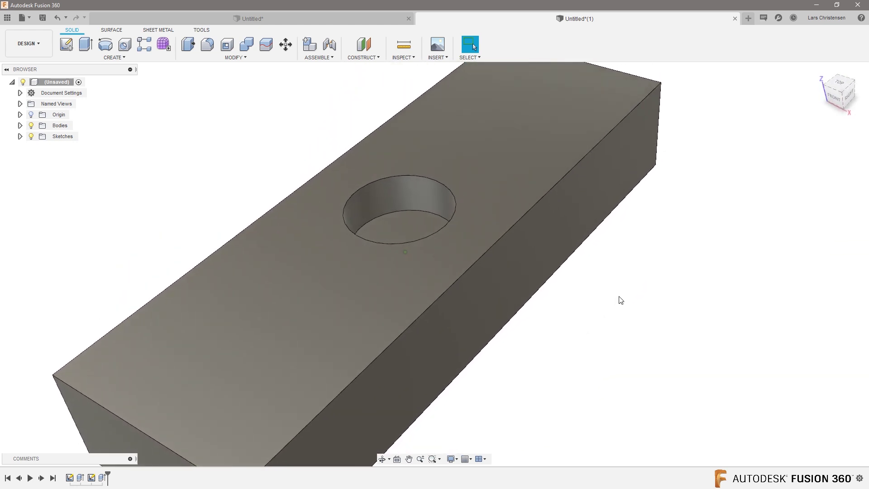
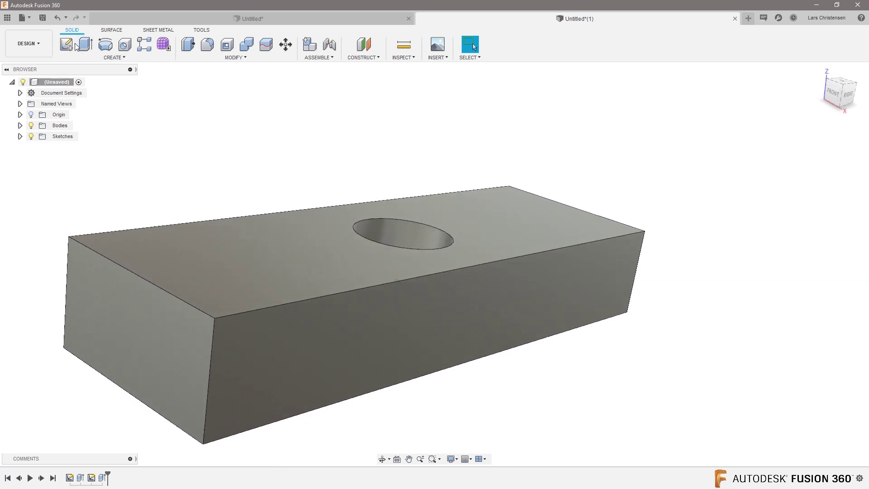
Step: Start a sketch on the XZ origin plane hidden inside the block, picking it from the overlapping faces and planes
{"action": "left_click", "coordinate": [66, 44]}
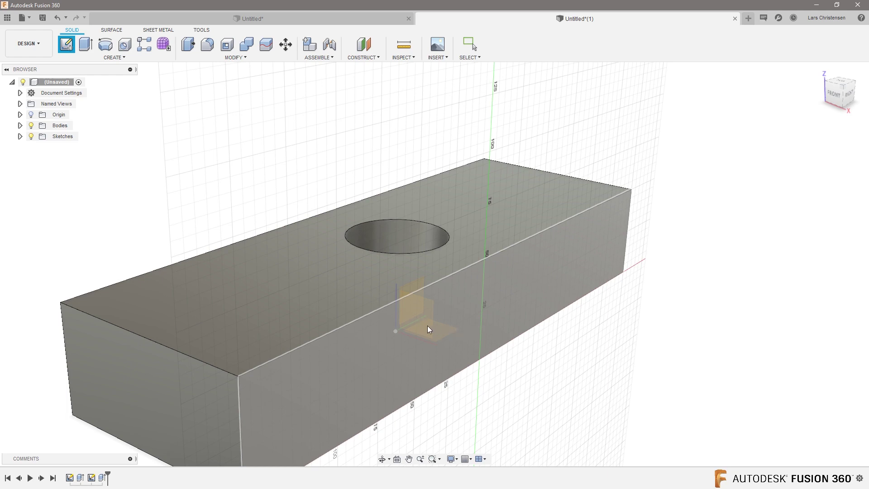
{"action": "left_click", "coordinate": [412, 300]}
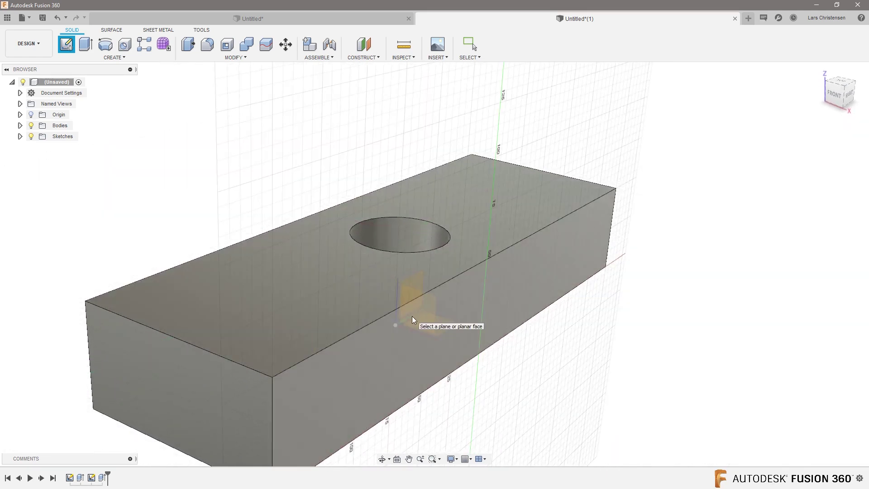
{"action": "left_click", "coordinate": [20, 115]}
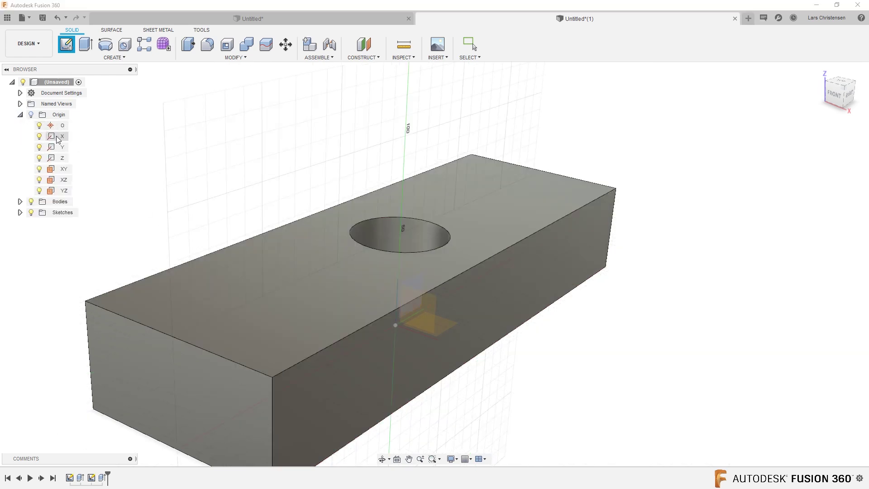
{"action": "left_click", "coordinate": [20, 115]}
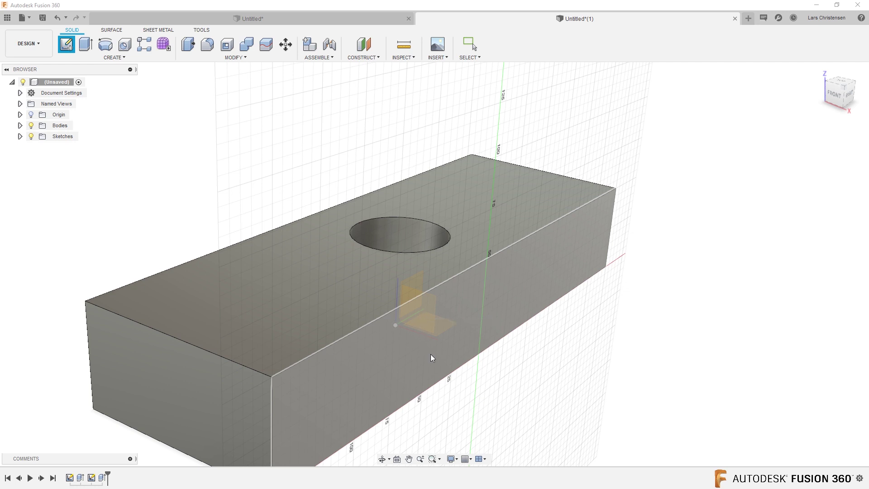
{"action": "left_click", "coordinate": [422, 305]}
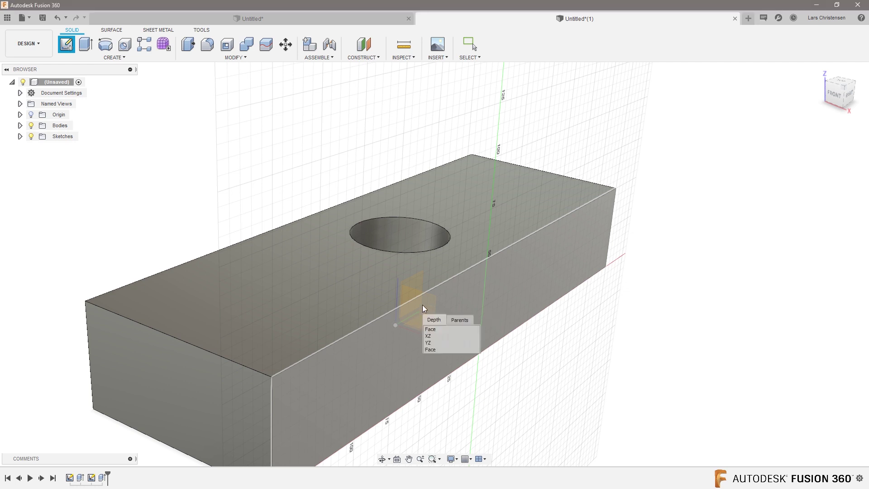
{"action": "left_click", "coordinate": [433, 335]}
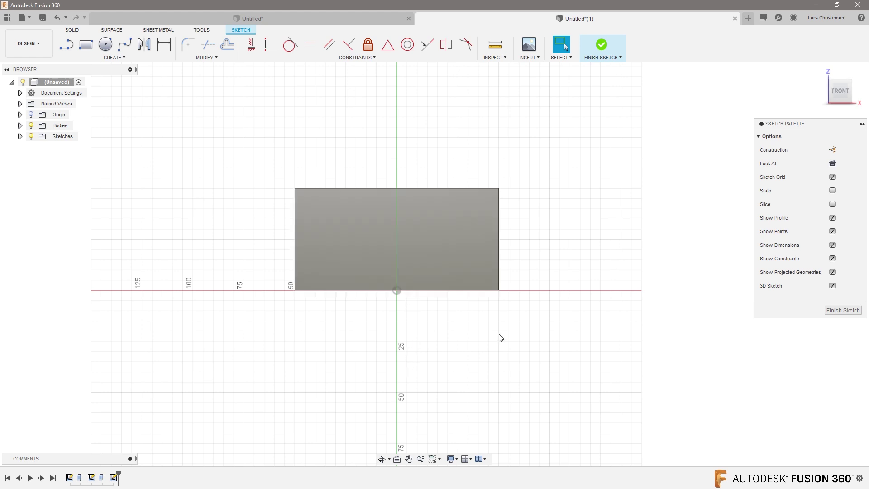
{"action": "key", "text": "F6"}
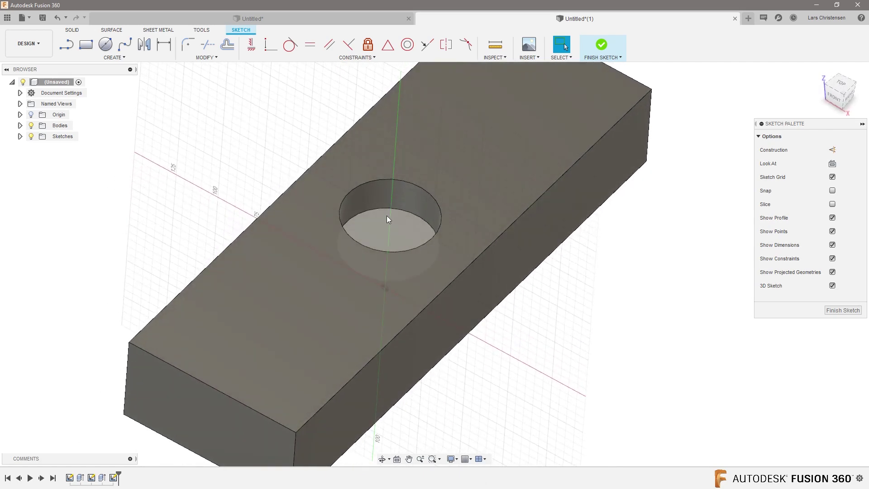
{"action": "key", "text": "F6"}
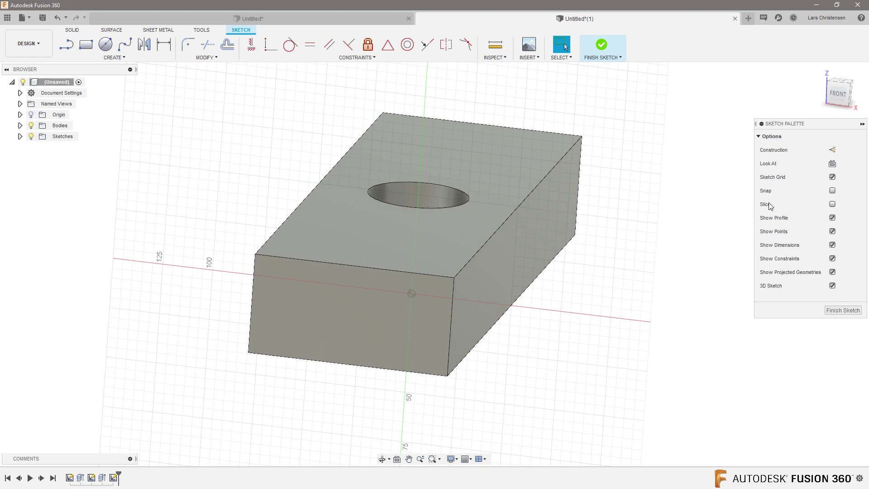
Step: Slice the block at the sketch plane to reveal the pocket's cross-section, and view it straight from the front
{"action": "left_click", "coordinate": [832, 204]}
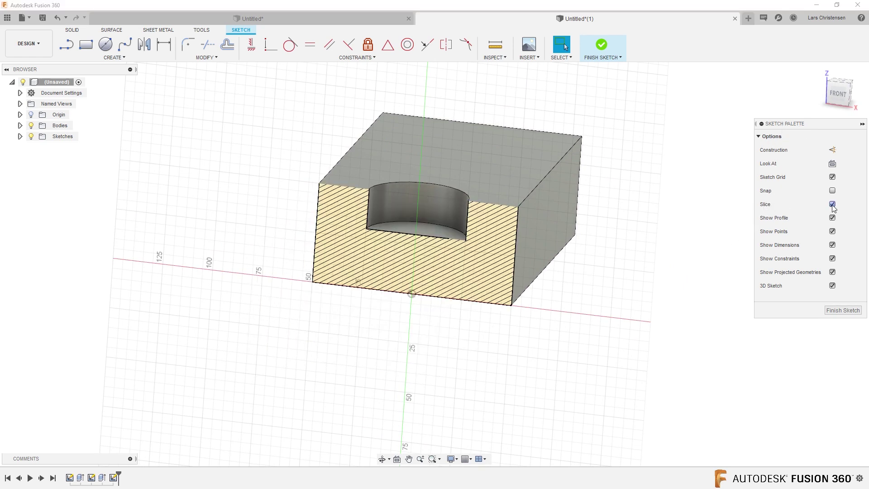
{"action": "left_click", "coordinate": [832, 204]}
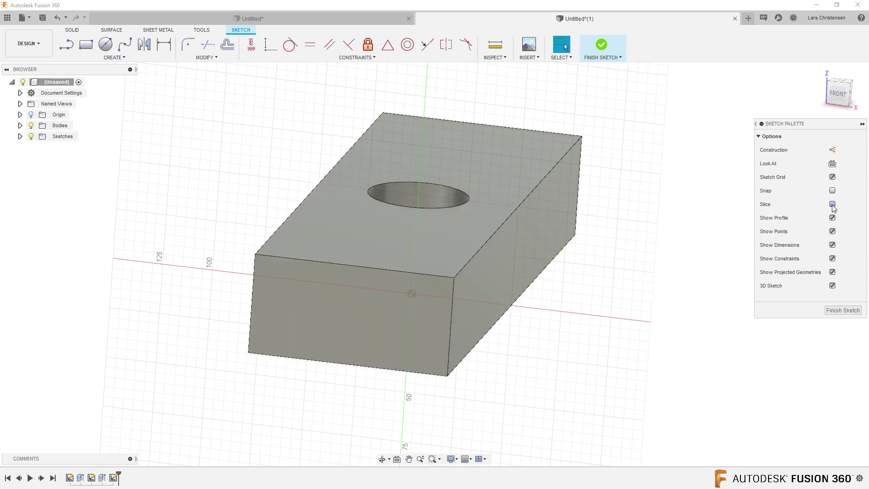
{"action": "left_click", "coordinate": [832, 204]}
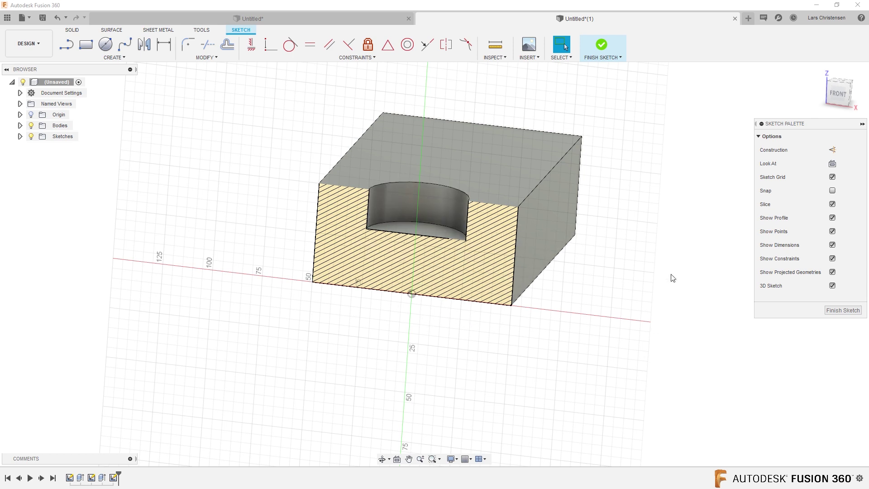
{"action": "left_click", "coordinate": [832, 204]}
{"action": "left_click", "coordinate": [833, 204]}
{"action": "left_click", "coordinate": [832, 204]}
{"action": "left_click", "coordinate": [832, 204]}
{"action": "left_click", "coordinate": [838, 92]}
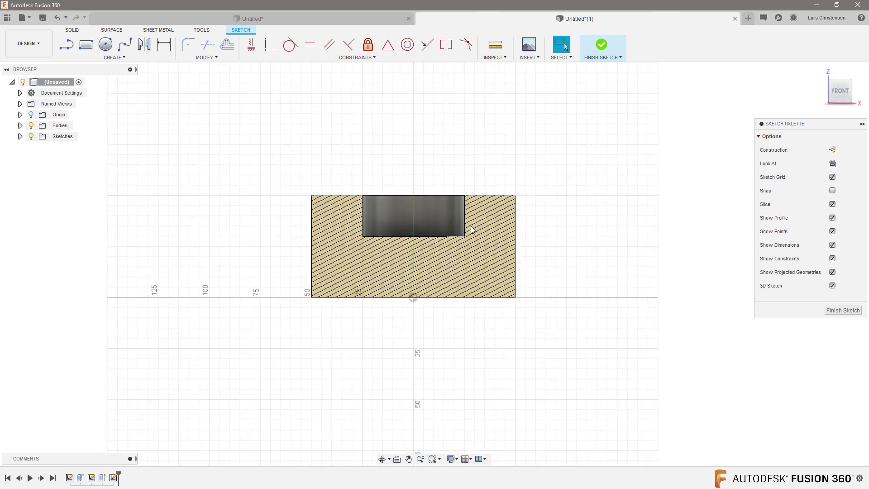
Step: Project the round pocket's cylindrical wall face into the sketch
{"action": "scroll", "coordinate": [481, 212], "scroll_direction": "up", "scroll_amount": 2}
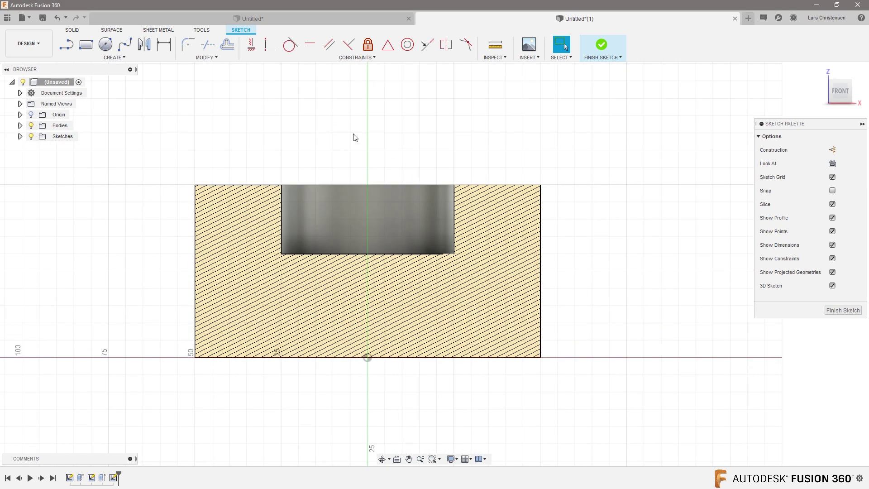
{"action": "key", "text": "p"}
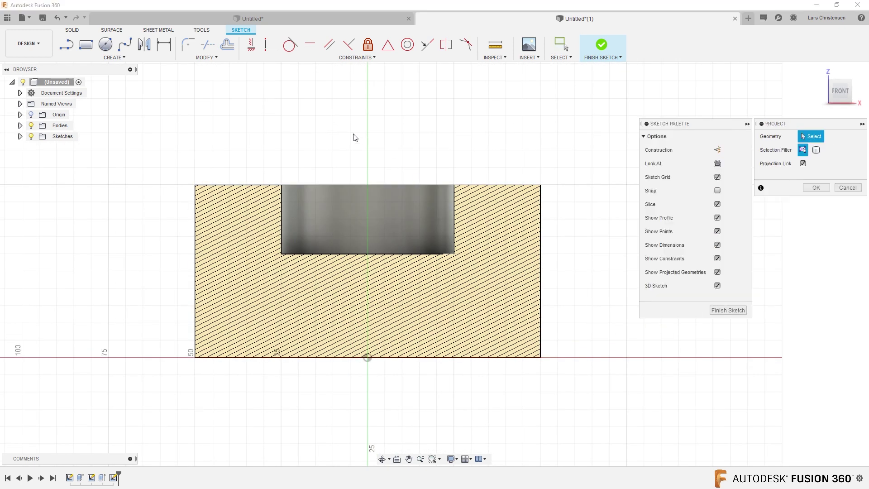
{"action": "left_click", "coordinate": [404, 226]}
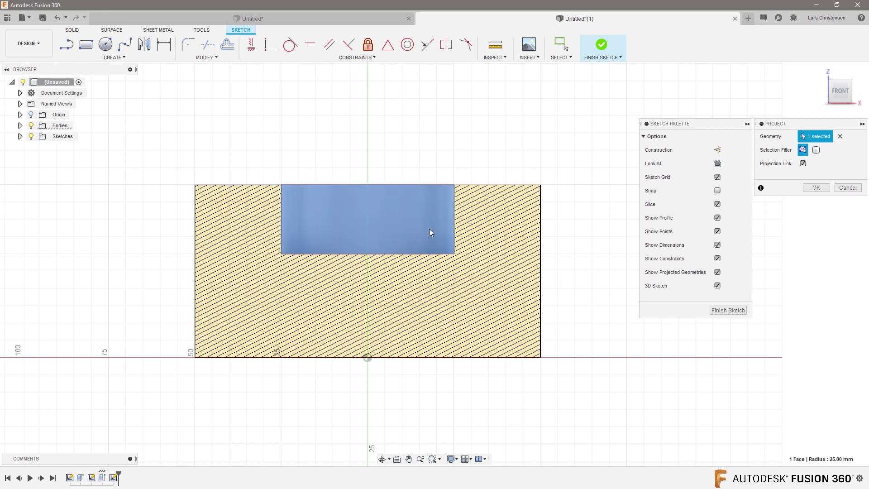
{"action": "left_click", "coordinate": [826, 188]}
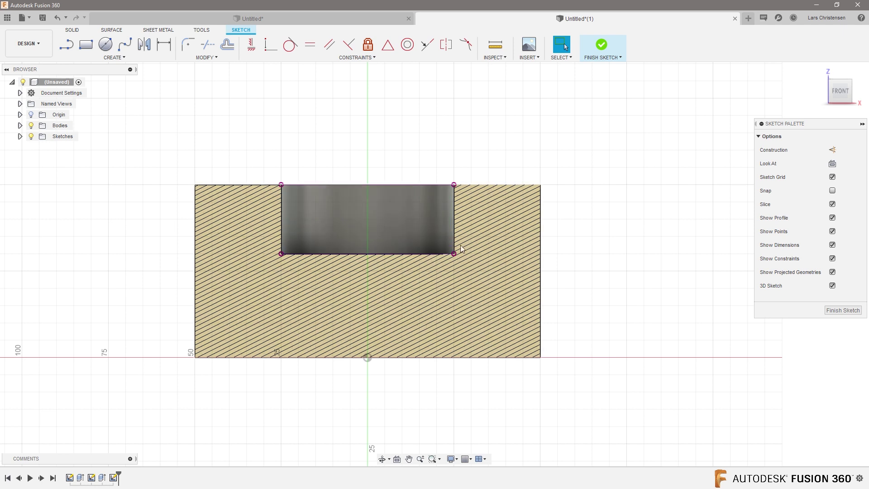
Step: Sketch a 10 mm high rectangle, about 46 mm wide, starting from the projected pocket outline's lower-left corner
{"action": "left_click", "coordinate": [86, 44]}
{"action": "left_click", "coordinate": [281, 254]}
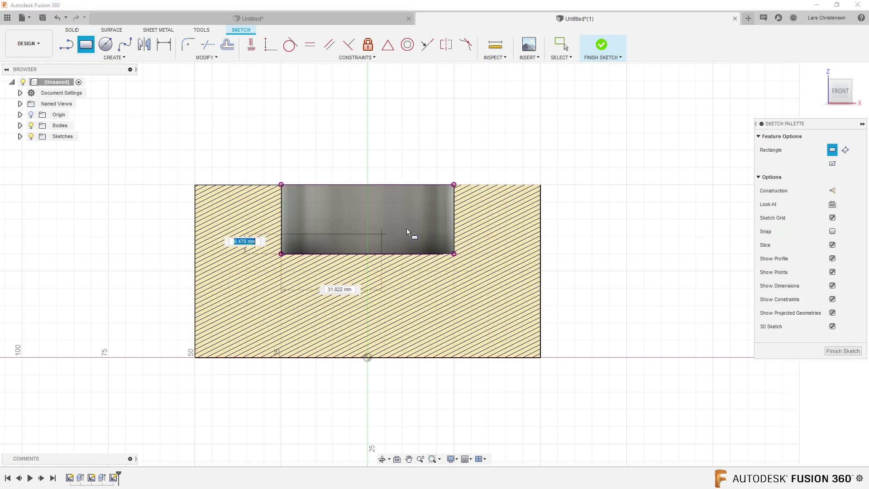
{"action": "type", "text": "10"}
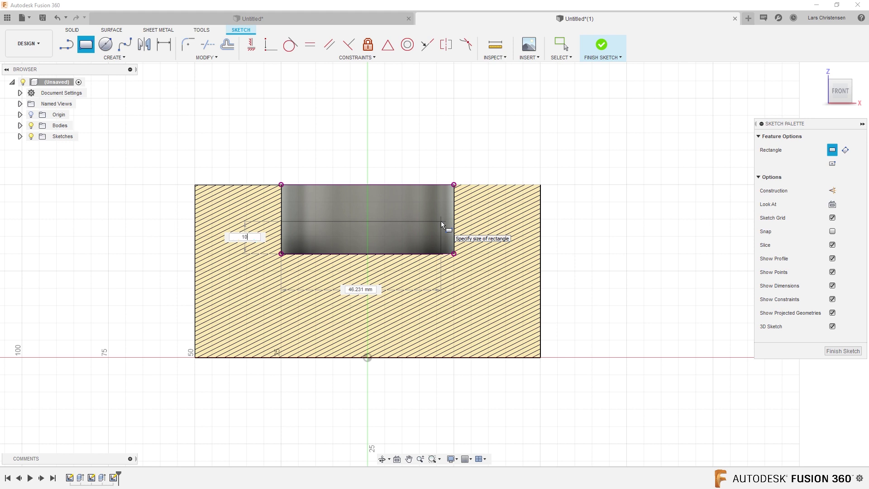
{"action": "key", "text": "Tab"}
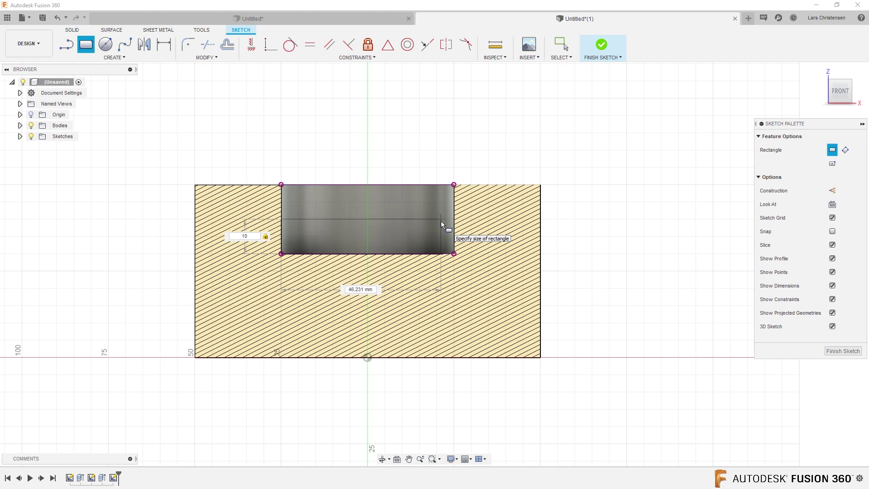
{"action": "left_click", "coordinate": [441, 221]}
{"action": "key", "text": "Escape"}
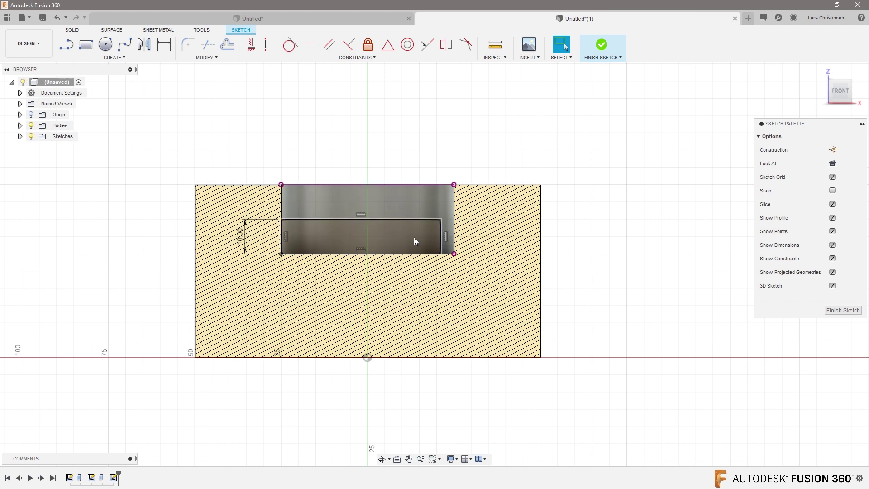
Step: Align the rectangle's free upper corner vertically with the projected pocket's upper-right corner so it spans the full pocket width
{"action": "left_click_drag", "start_coordinate": [441, 220], "coordinate": [406, 221]}
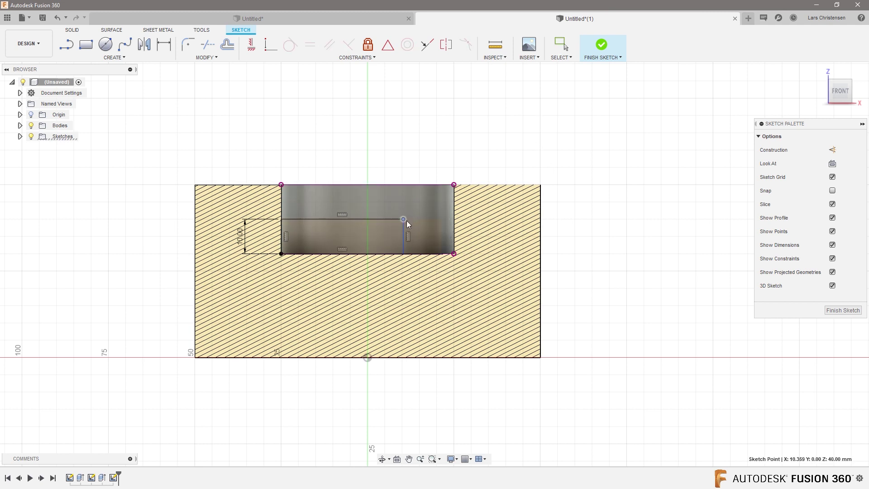
{"action": "key", "text": "Escape"}
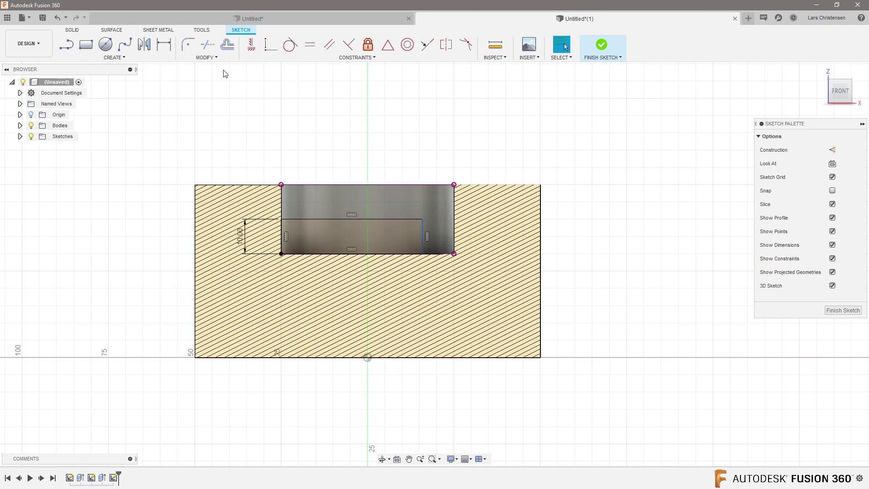
{"action": "left_click", "coordinate": [252, 45]}
{"action": "left_click", "coordinate": [422, 219]}
{"action": "left_click", "coordinate": [454, 185]}
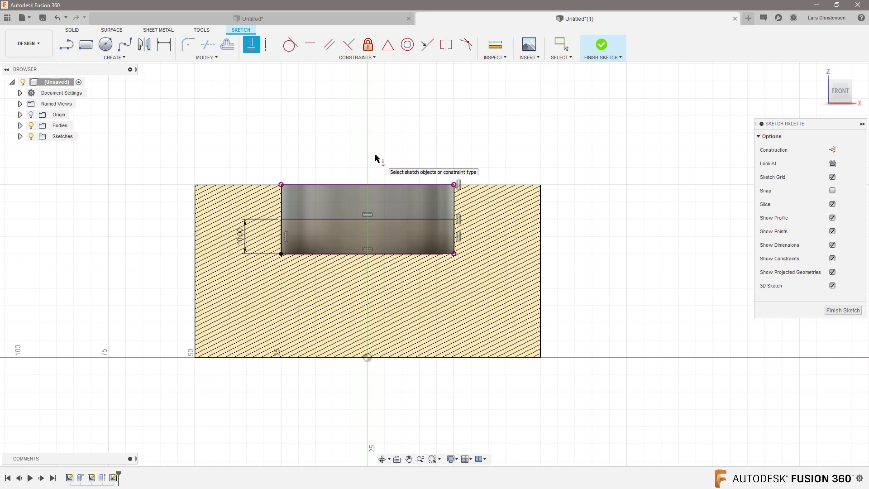
Step: Sketch a second rectangle 25 mm high and 20 mm wide, starting above the block
{"action": "left_click", "coordinate": [85, 46]}
{"action": "left_click", "coordinate": [314, 103]}
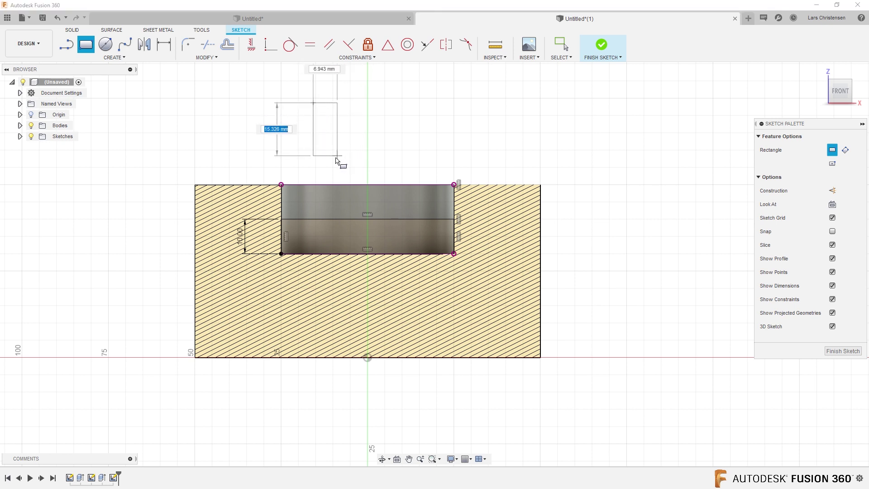
{"action": "type", "text": "25"}
{"action": "key", "text": "Tab"}
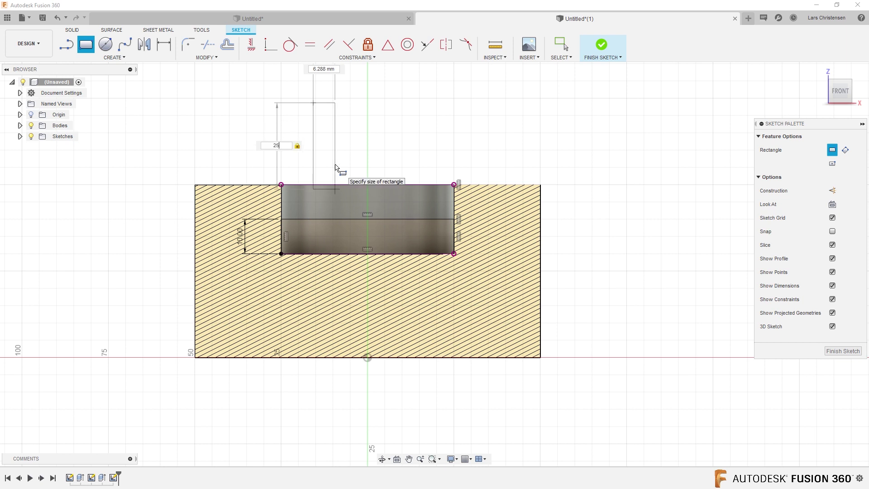
{"action": "key", "text": "Tab"}
{"action": "type", "text": "20"}
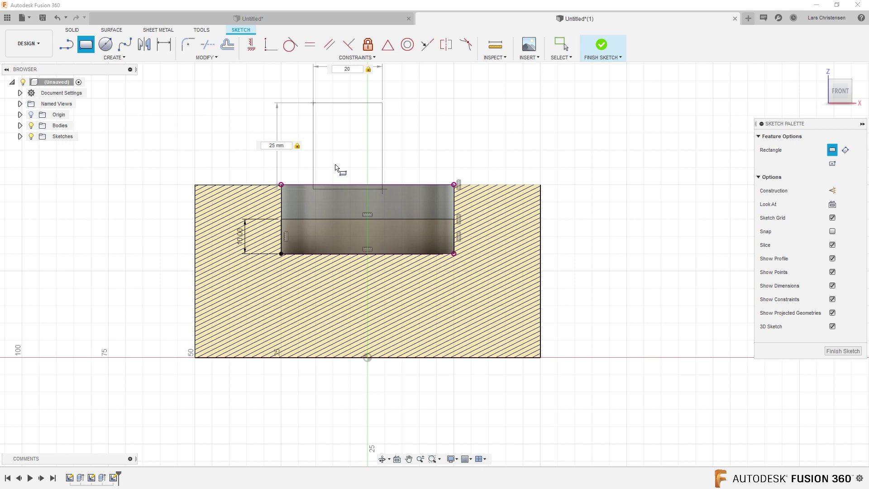
{"action": "key", "text": "Return"}
{"action": "key", "text": "Escape"}
Step: Centre the 20 mm wide rectangle's lower edge on the low rectangle's upper edge with a Midpoint constraint, forming an inverted T
{"action": "mouse_move", "coordinate": [382, 103]}
{"action": "left_mouse_down"}
{"action": "mouse_move", "coordinate": [415, 73]}
{"action": "mouse_move", "coordinate": [608, 70]}
{"action": "mouse_move", "coordinate": [210, 69]}
{"action": "mouse_move", "coordinate": [305, 67]}
{"action": "left_mouse_up"}
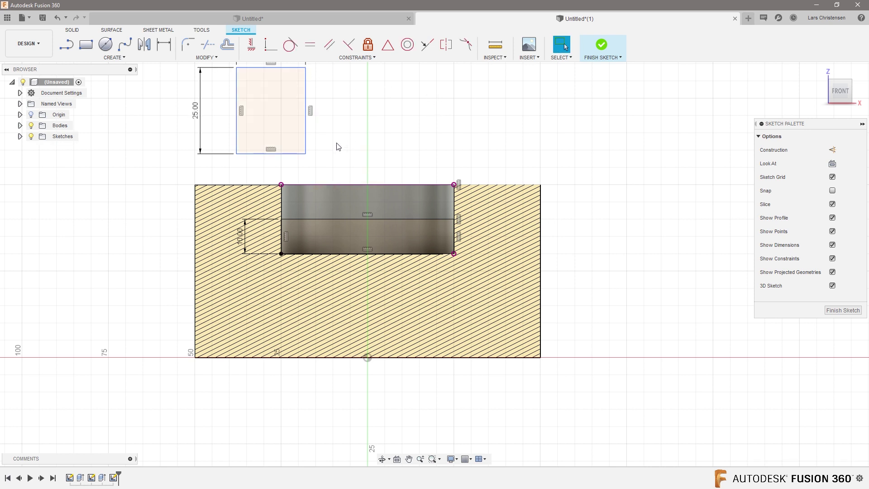
{"action": "left_click", "coordinate": [388, 45]}
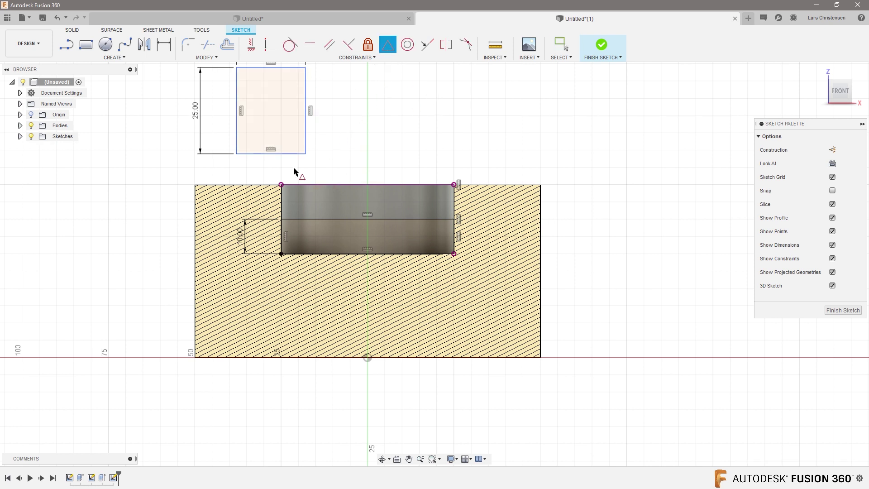
{"action": "left_click", "coordinate": [269, 154]}
{"action": "left_click", "coordinate": [362, 222]}
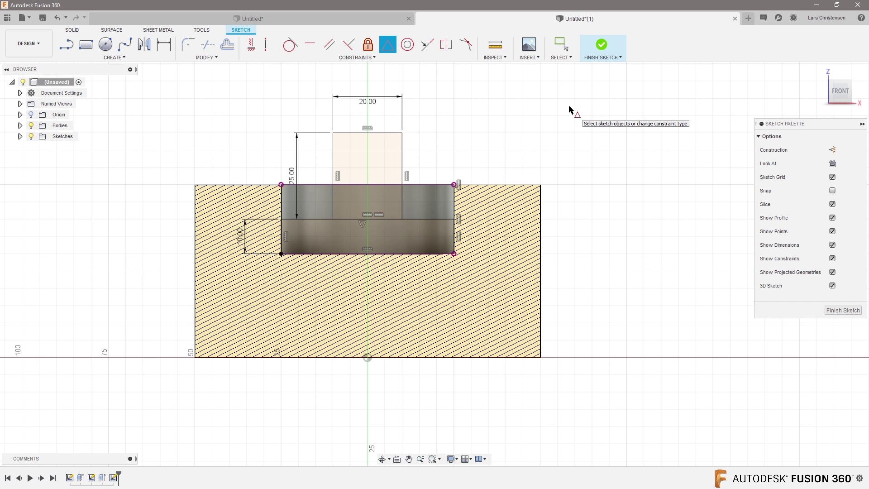
Step: Extrude the low rectangle and the part of the upright inside the pocket 80 mm as a cut into the block
{"action": "key", "text": "F6"}
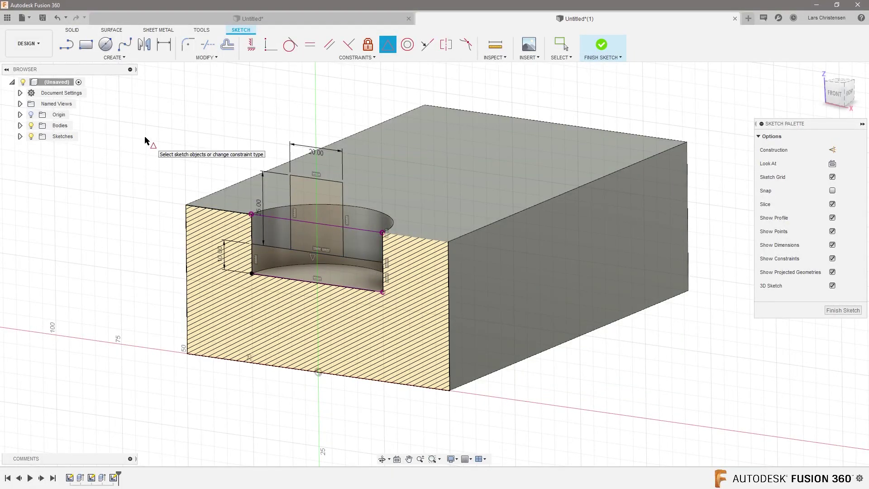
{"action": "key", "text": "q"}
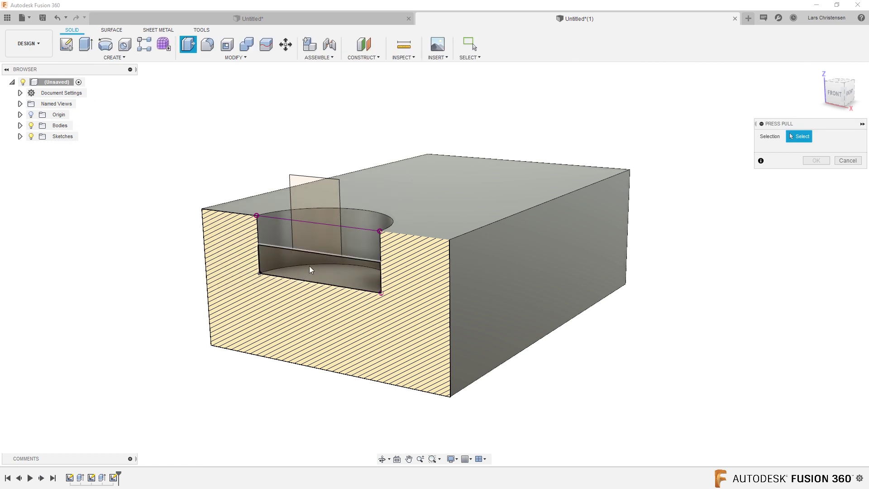
{"action": "left_click", "coordinate": [312, 265]}
{"action": "left_click", "coordinate": [319, 234]}
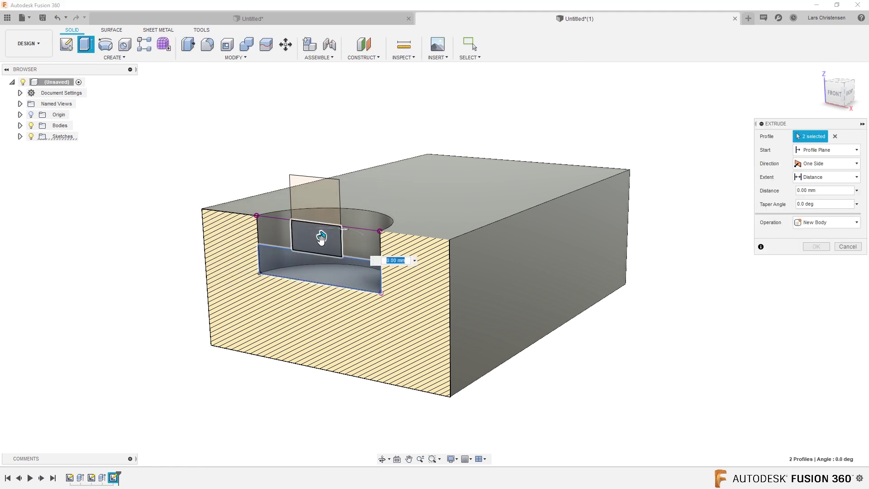
{"action": "left_click_drag", "start_coordinate": [333, 233], "coordinate": [448, 205]}
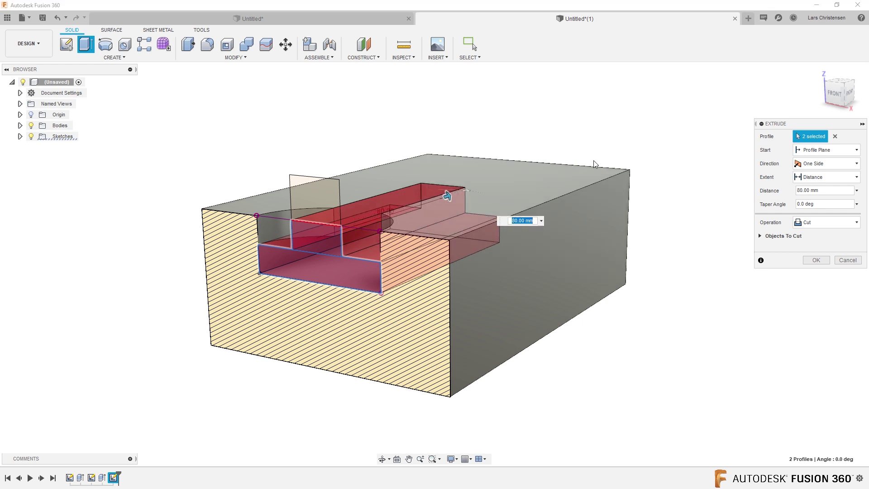
{"action": "mouse_move", "coordinate": [591, 160]}
{"action": "middle_mouse_down", "text": "shift"}
{"action": "mouse_move", "coordinate": [598, 165]}
{"action": "mouse_move", "coordinate": [579, 176]}
{"action": "mouse_move", "coordinate": [591, 186]}
{"action": "middle_mouse_up", "text": "shift"}
{"action": "left_click", "coordinate": [822, 262]}
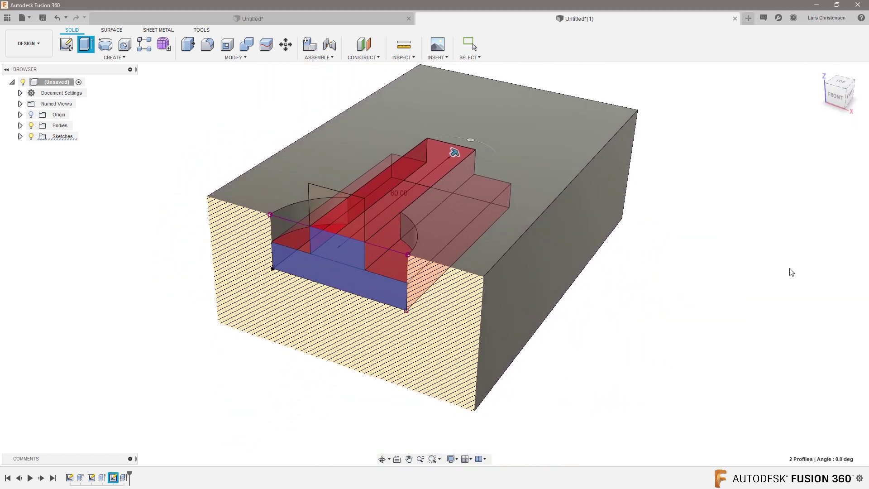
Step: Start a sketch on the T-slot's end face inside the block and slice the model at that plane
{"action": "middle_click_drag", "start_coordinate": [630, 297], "coordinate": [639, 305], "text": "shift"}
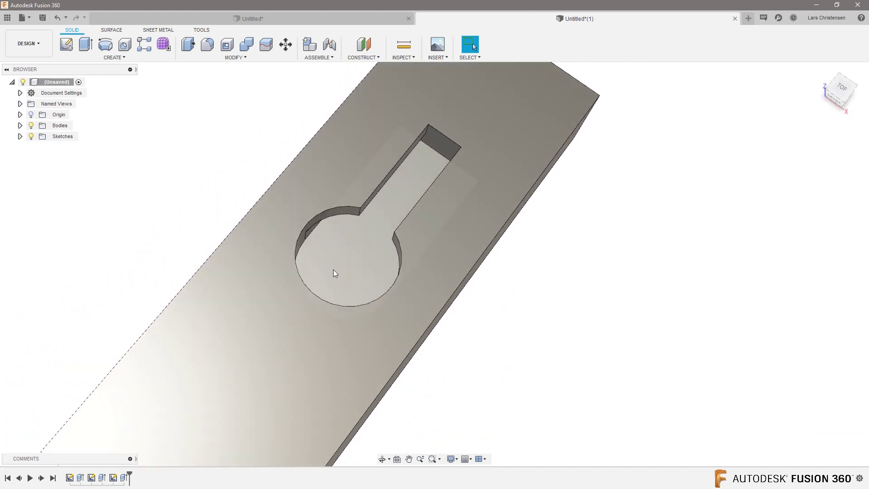
{"action": "middle_click_drag", "start_coordinate": [307, 257], "coordinate": [530, 292], "text": "shift"}
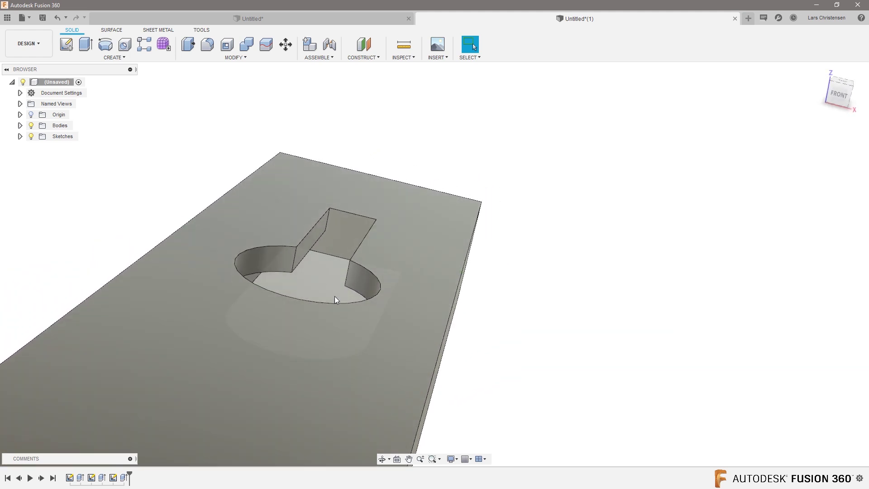
{"action": "middle_click_drag", "start_coordinate": [343, 245], "coordinate": [413, 224], "text": "shift"}
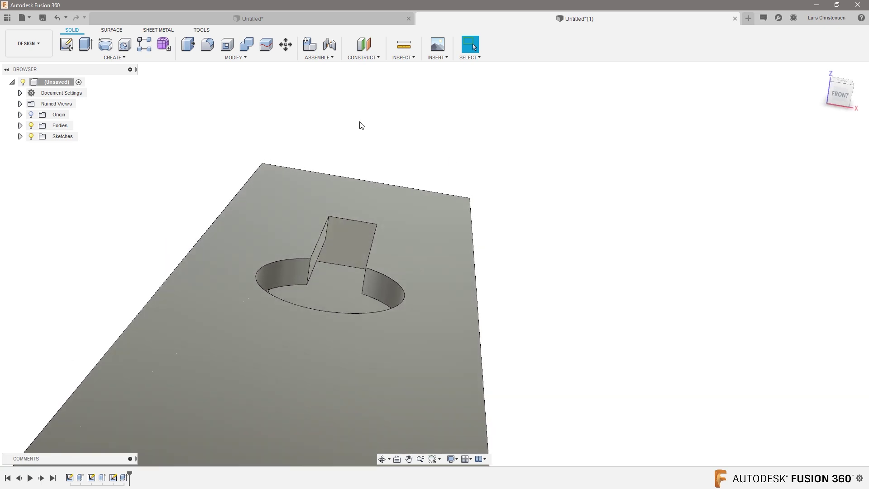
{"action": "left_click", "coordinate": [66, 44]}
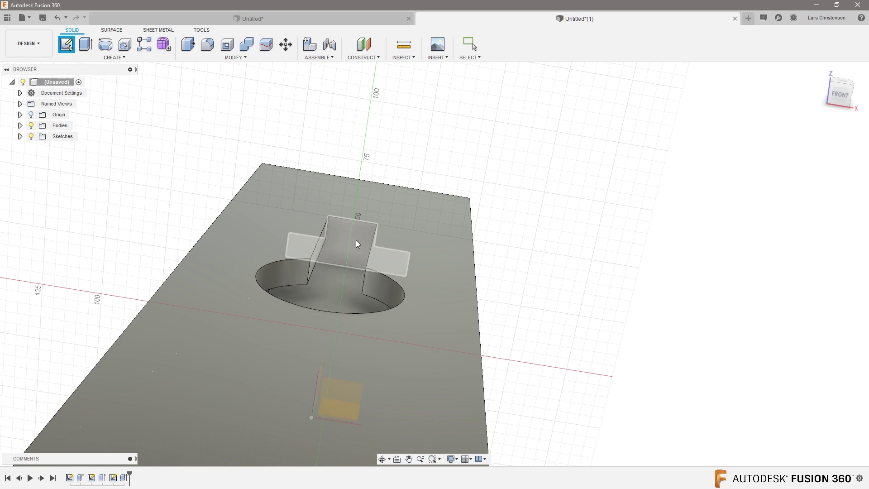
{"action": "left_click", "coordinate": [356, 240]}
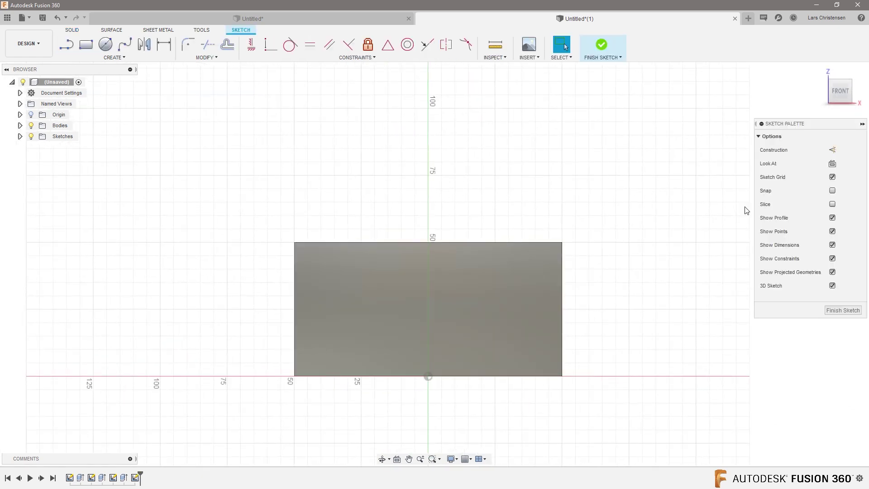
{"action": "left_click", "coordinate": [833, 205]}
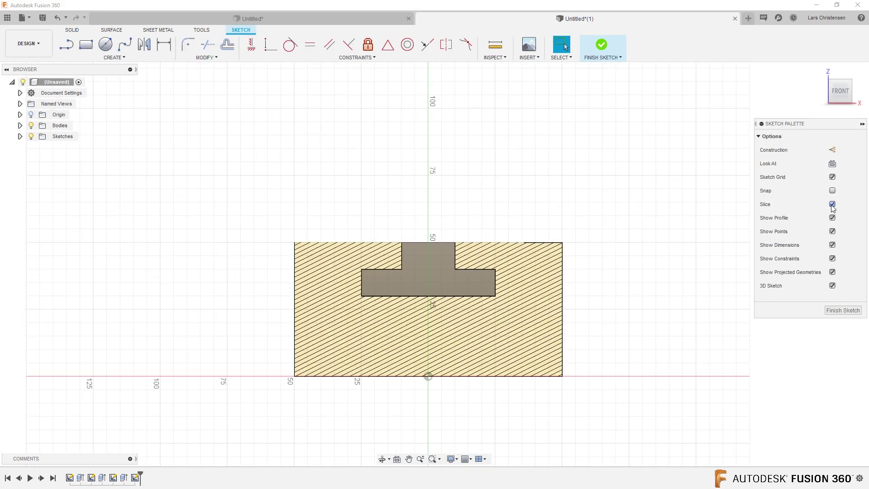
Step: Project the block's top face into the sliced sketch, using the specified-entities selection filter instead of the bodies filter
{"action": "key", "text": "F6"}
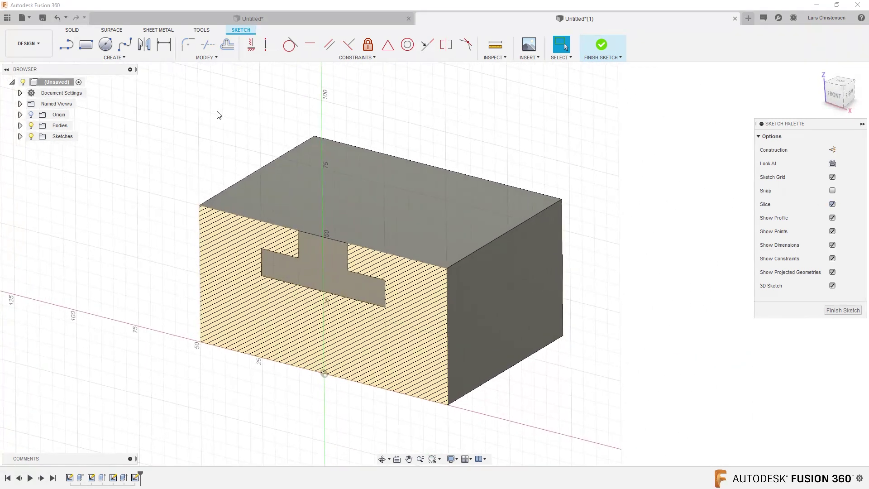
{"action": "key", "text": "p"}
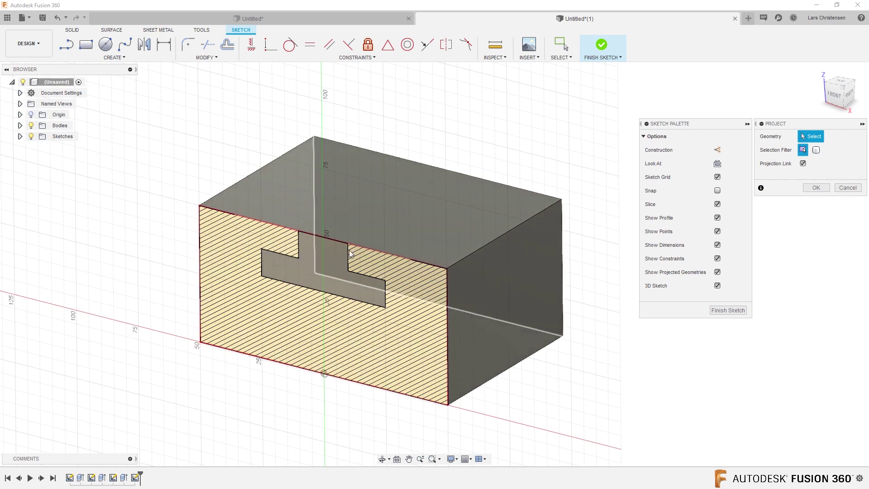
{"action": "middle_click_drag", "start_coordinate": [368, 278], "coordinate": [634, 231], "text": "shift"}
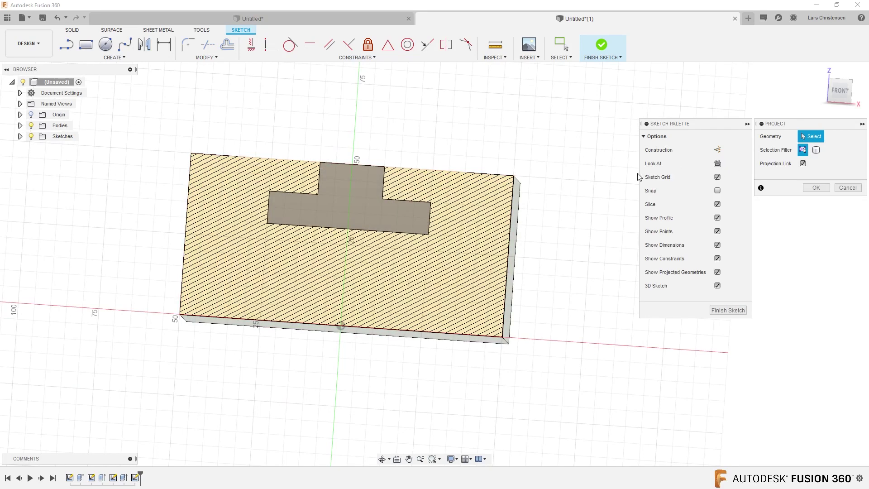
{"action": "left_click", "coordinate": [816, 150]}
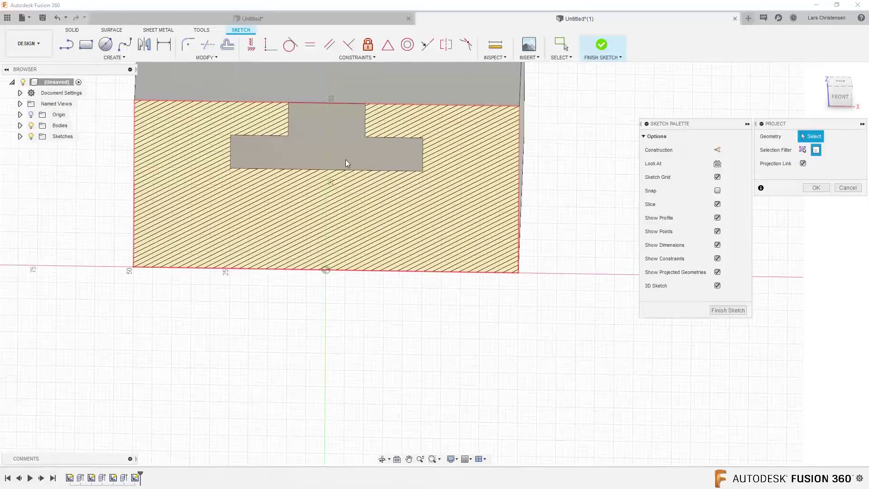
{"action": "left_click", "coordinate": [346, 160]}
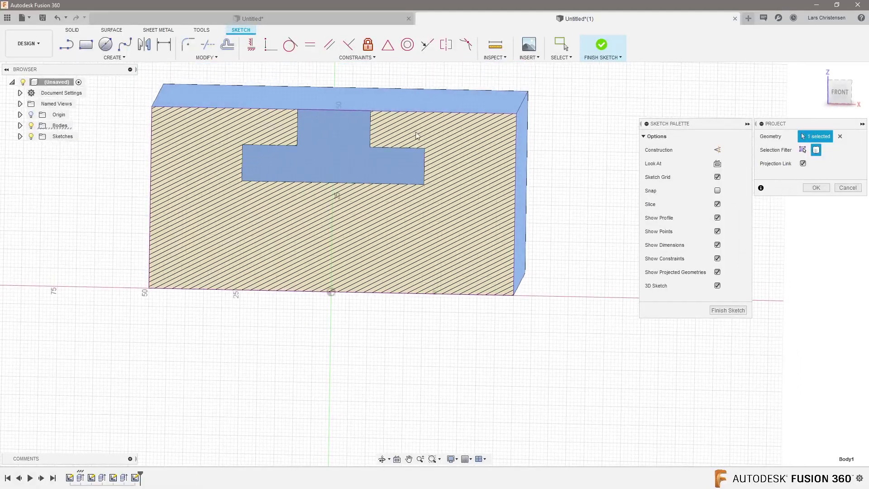
{"action": "left_click", "coordinate": [804, 150]}
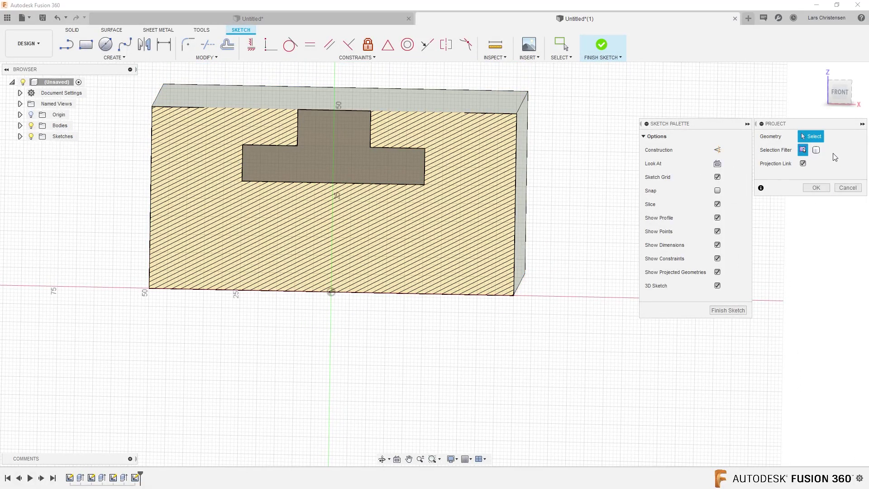
{"action": "left_click", "coordinate": [313, 109]}
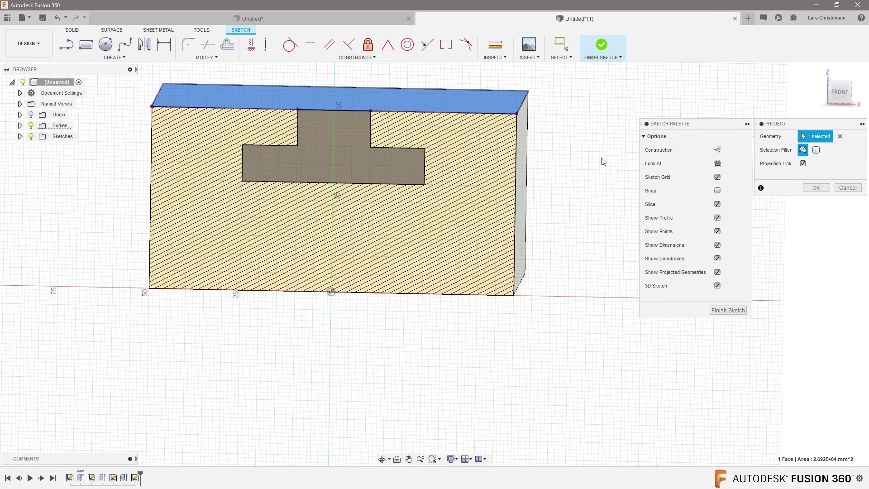
Step: Draw a centre line from the midpoint of the T profile's upper edge to the midpoint of its lower edge
{"action": "key", "text": "l"}
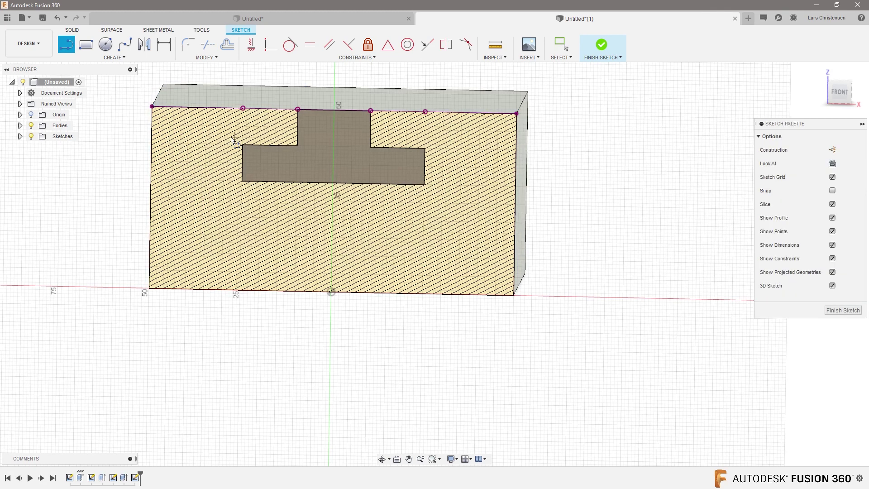
{"action": "left_click", "coordinate": [332, 108]}
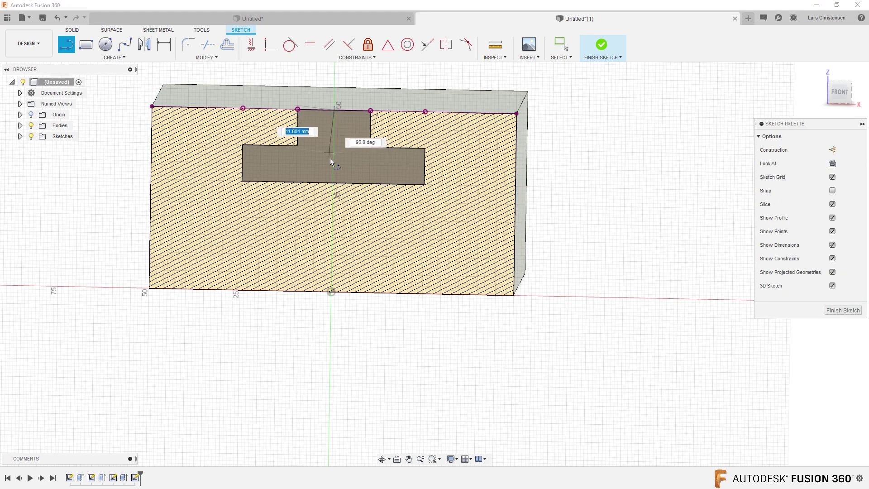
{"action": "double_click", "coordinate": [333, 183]}
Step: Revolve one half of the T profile 360 degrees about the centre line as a cut, rounding the T-slot's end
{"action": "middle_click_drag", "start_coordinate": [598, 194], "coordinate": [374, 170], "text": "shift"}
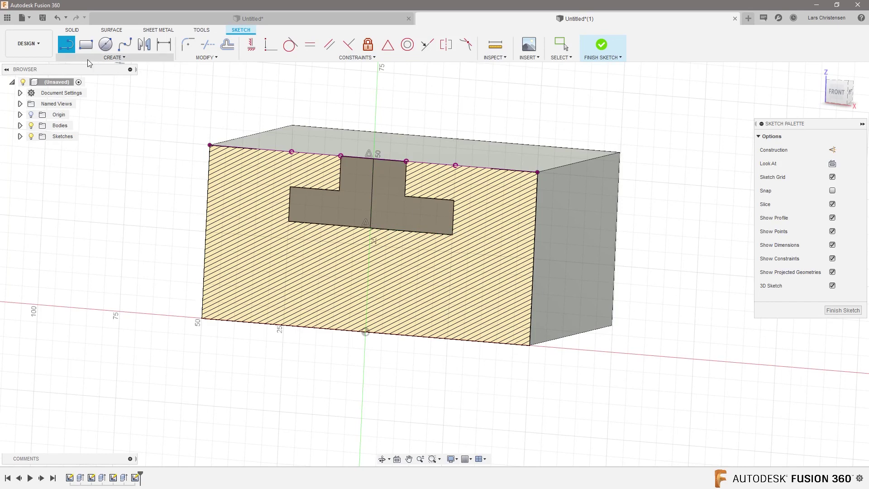
{"action": "left_click", "coordinate": [117, 58]}
{"action": "left_click", "coordinate": [73, 30]}
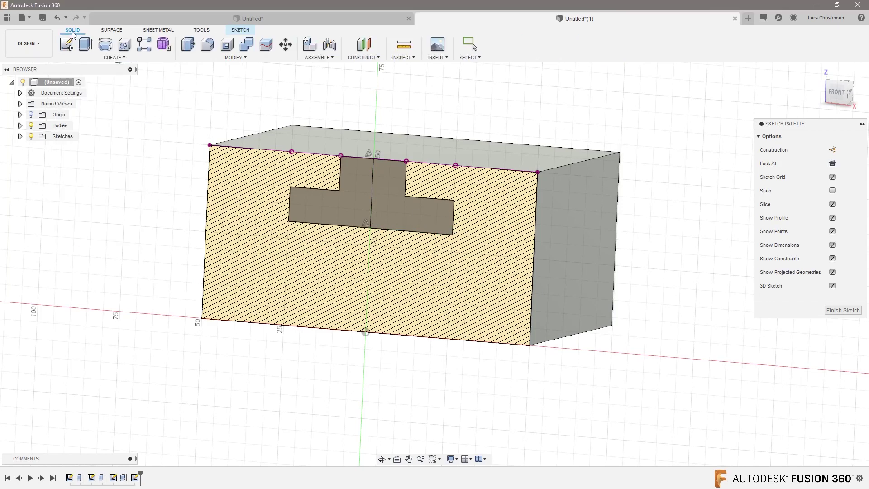
{"action": "left_click", "coordinate": [105, 46]}
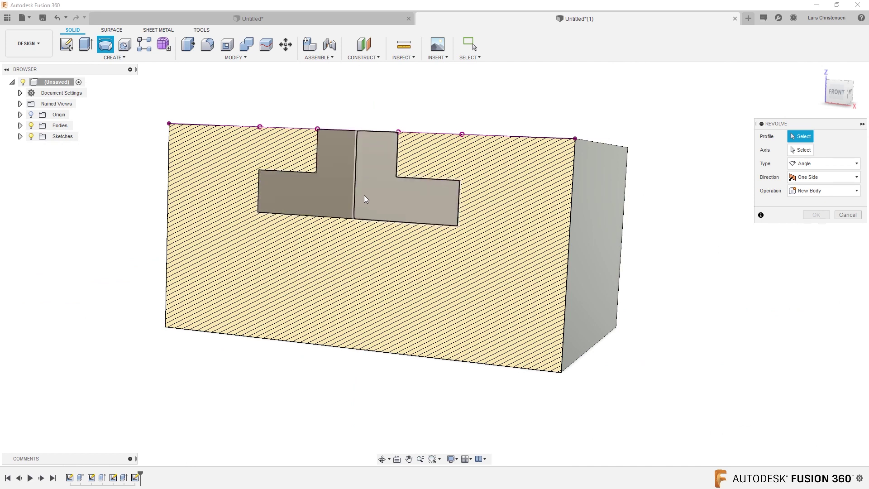
{"action": "left_click", "coordinate": [397, 205]}
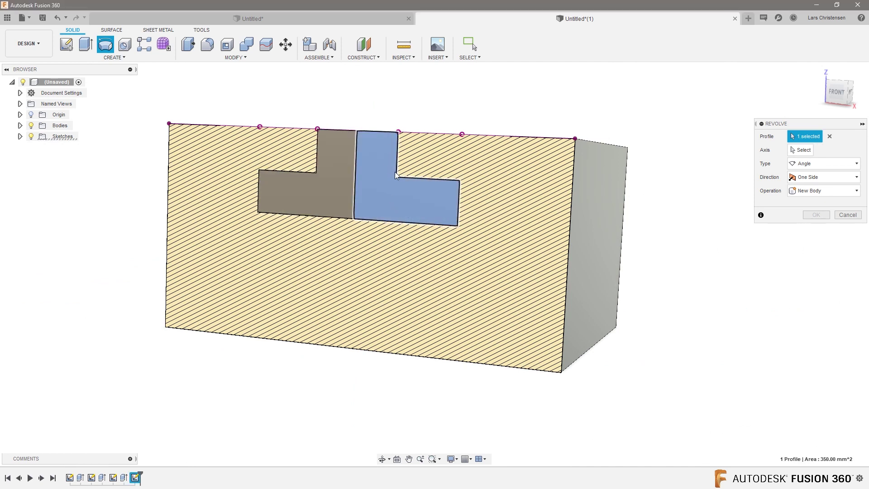
{"action": "left_click", "coordinate": [800, 150]}
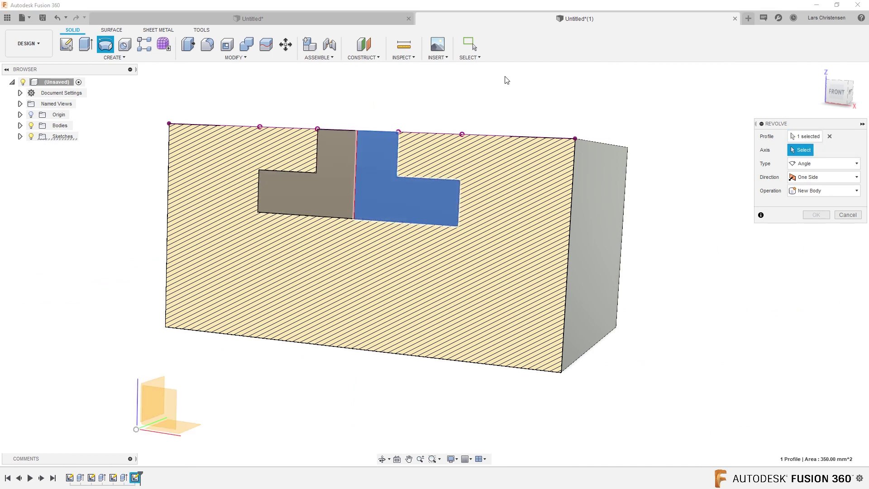
{"action": "left_click", "coordinate": [356, 146]}
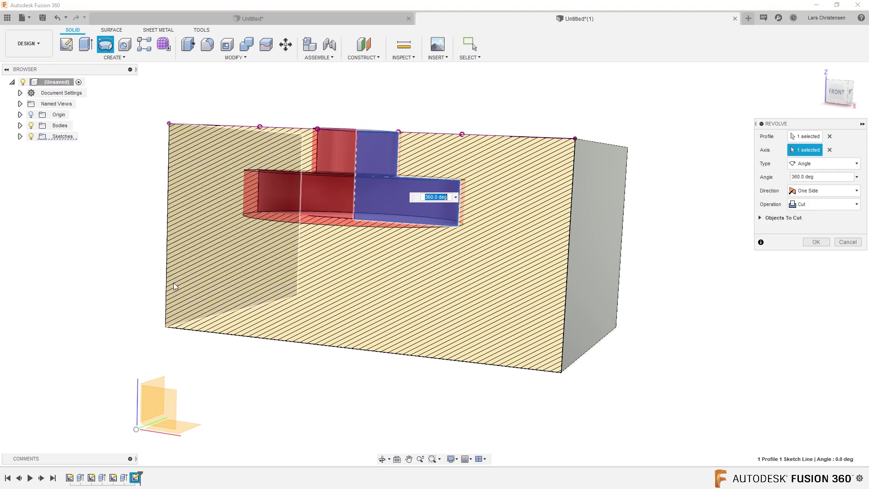
{"action": "middle_click_drag", "start_coordinate": [681, 162], "coordinate": [381, 209], "text": "shift"}
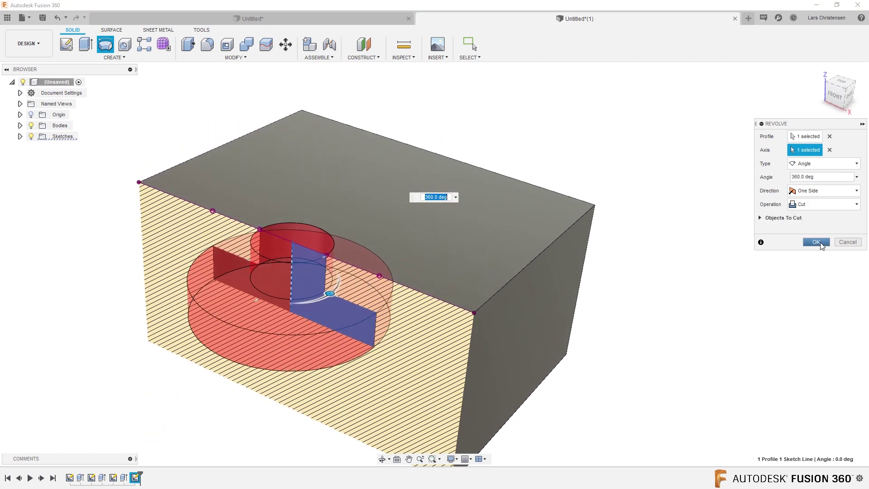
{"action": "left_click", "coordinate": [814, 243]}
Step: Create a section analysis from the block's long side face, offset -45 mm so that it cuts through the T-slot
{"action": "middle_click_drag", "start_coordinate": [722, 144], "coordinate": [542, 101], "text": "shift"}
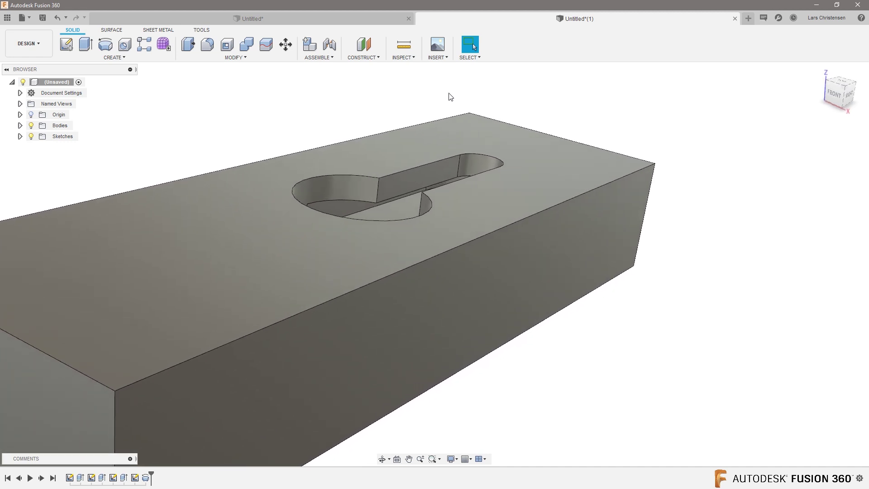
{"action": "left_click", "coordinate": [372, 62]}
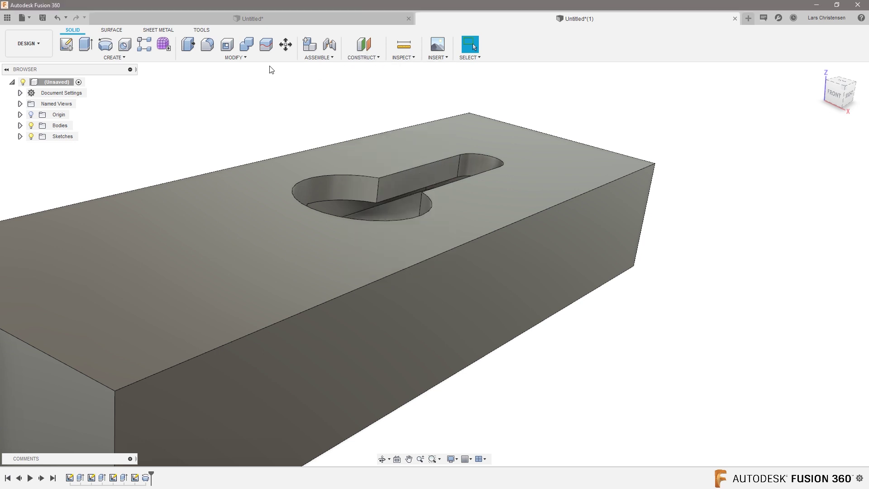
{"action": "left_click", "coordinate": [202, 30]}
{"action": "left_click", "coordinate": [208, 57]}
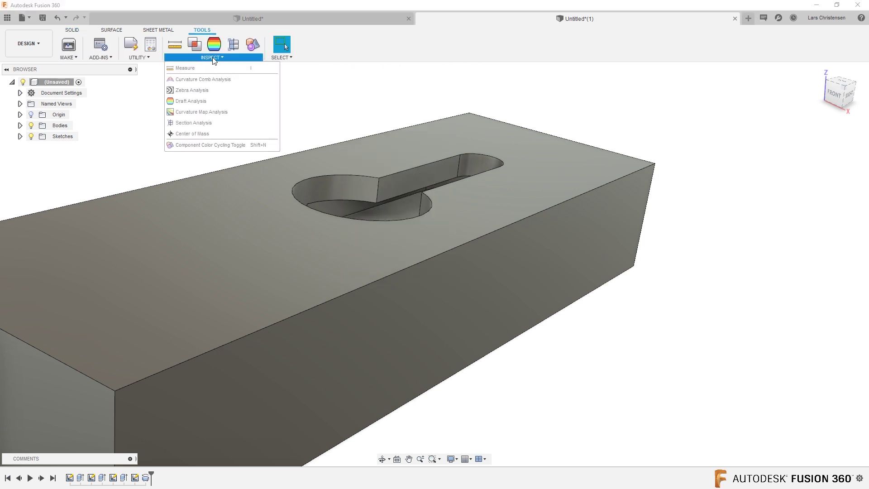
{"action": "left_click", "coordinate": [189, 127]}
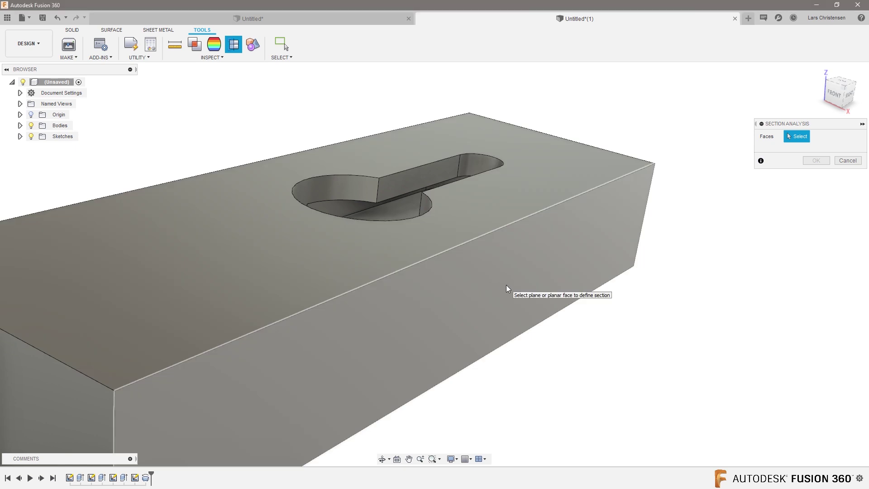
{"action": "left_click", "coordinate": [507, 286]}
{"action": "left_click_drag", "start_coordinate": [530, 294], "coordinate": [428, 257]}
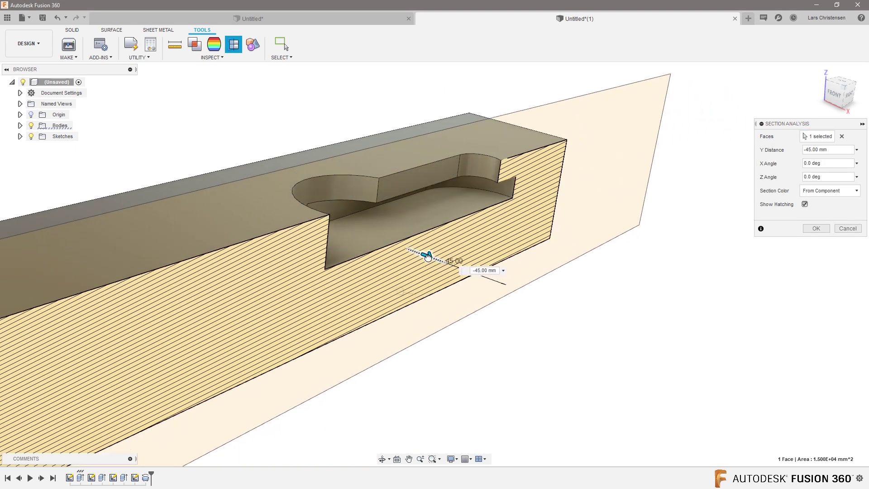
{"action": "left_click", "coordinate": [816, 228]}
Step: Inspect the sectioned T-slot's interior and hide the section analysis
{"action": "middle_click_drag", "start_coordinate": [816, 228], "coordinate": [440, 274], "text": "shift"}
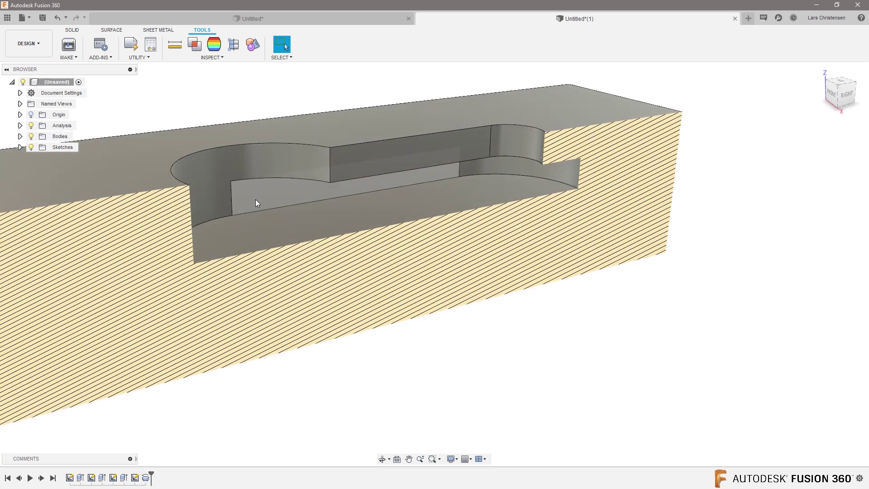
{"action": "middle_click_drag", "start_coordinate": [254, 196], "coordinate": [237, 218], "text": "shift"}
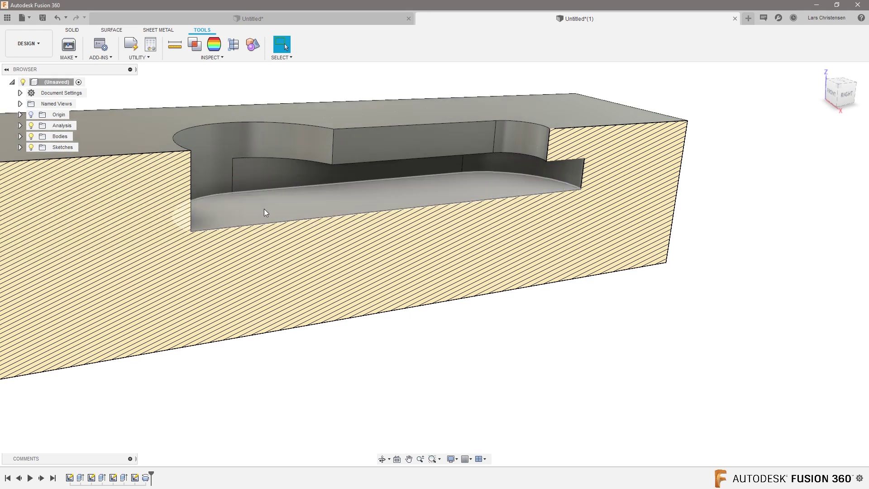
{"action": "left_click", "coordinate": [31, 125]}
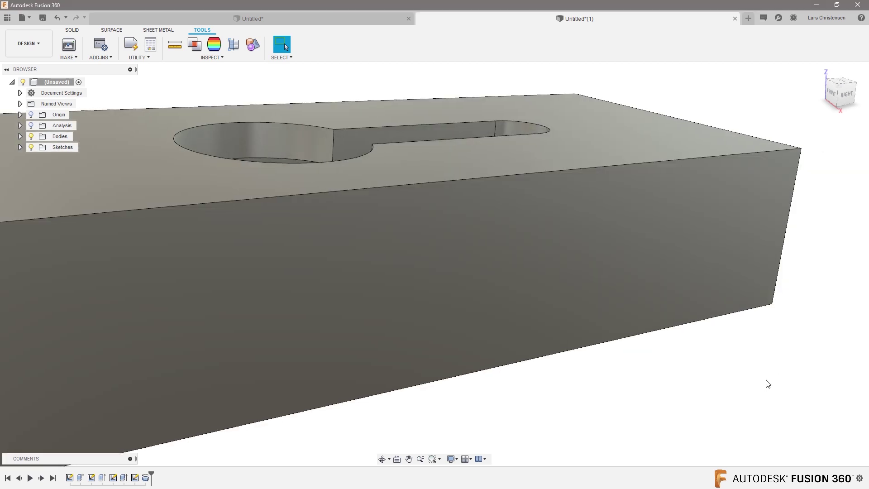
Step: Start a new sketch on the floor face of the pocket and T-slot
{"action": "scroll", "coordinate": [767, 382], "scroll_direction": "down", "scroll_amount": 5}
{"action": "middle_click_drag", "start_coordinate": [766, 382], "coordinate": [772, 361], "text": "shift"}
{"action": "scroll", "coordinate": [646, 306], "scroll_direction": "up", "scroll_amount": 3}
{"action": "scroll", "coordinate": [646, 307], "scroll_direction": "up", "scroll_amount": 2}
{"action": "middle_click_drag", "start_coordinate": [677, 254], "coordinate": [722, 246], "text": "shift"}
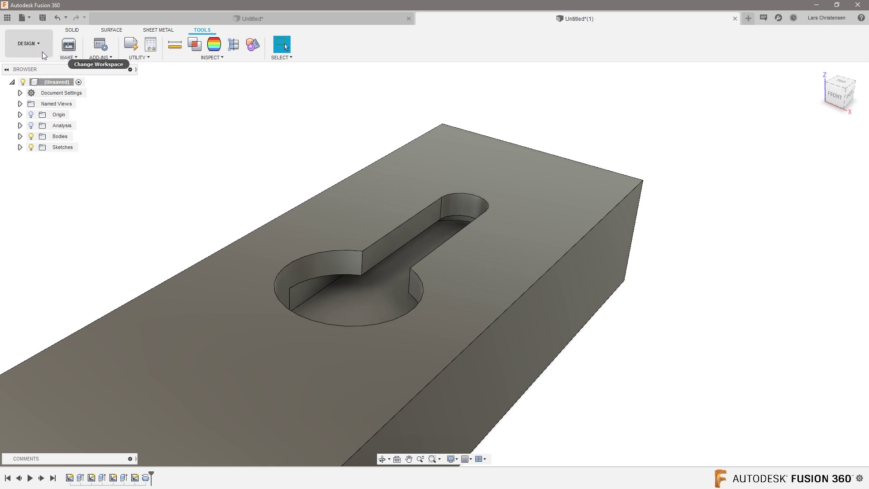
{"action": "left_click", "coordinate": [72, 30]}
{"action": "left_click", "coordinate": [67, 45]}
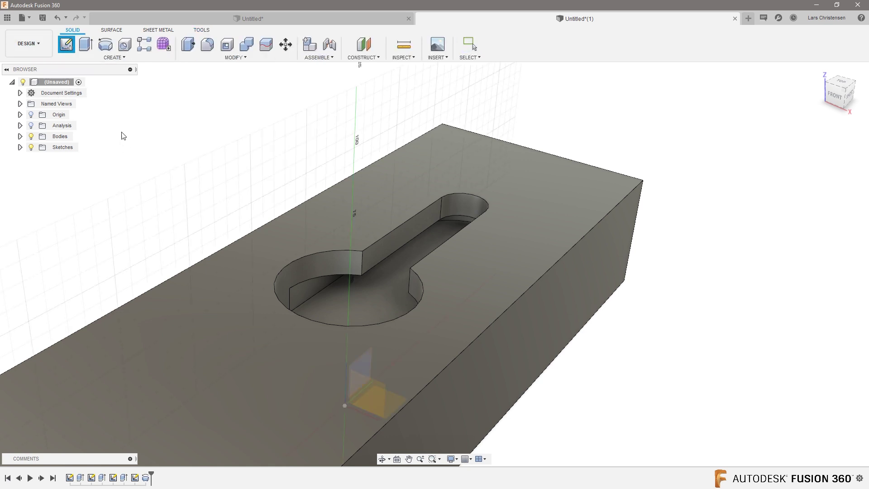
{"action": "left_click", "coordinate": [362, 298]}
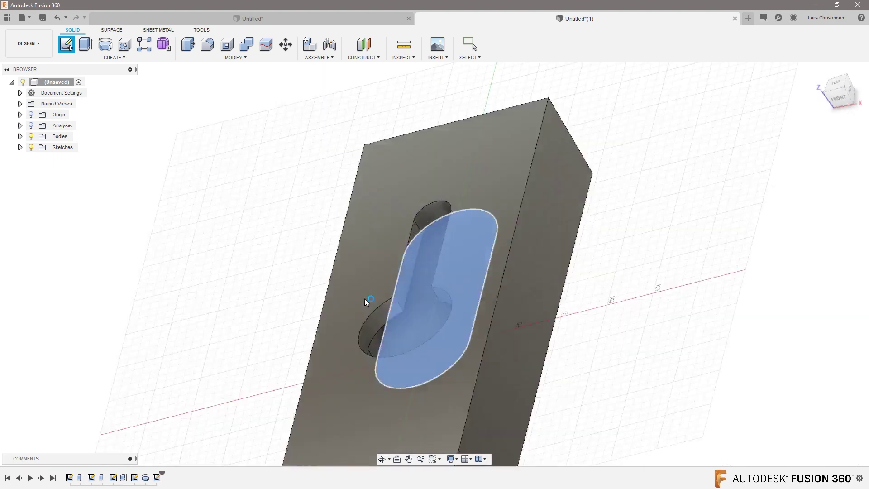
Step: Draw a line from the round pocket's centre to the centre of the slot's rounded end, and finish the sketch
{"action": "key", "text": "l"}
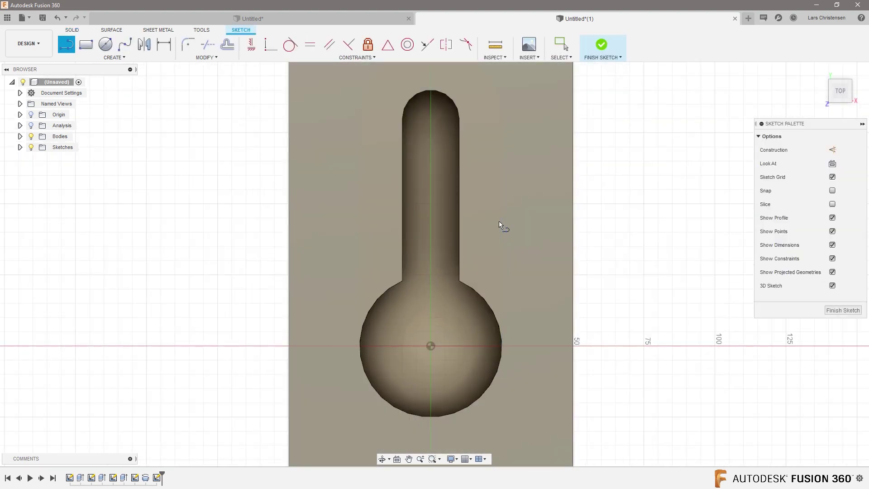
{"action": "left_click", "coordinate": [433, 344]}
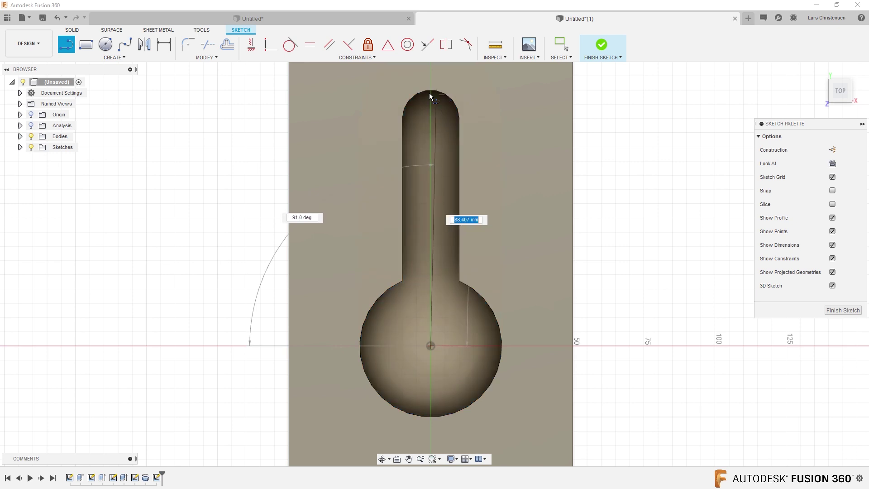
{"action": "left_click", "coordinate": [429, 119]}
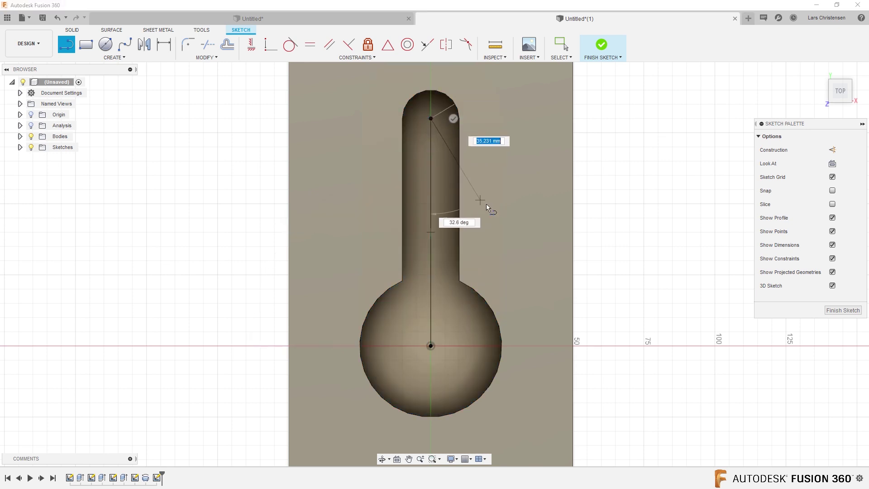
{"action": "key", "text": "Escape"}
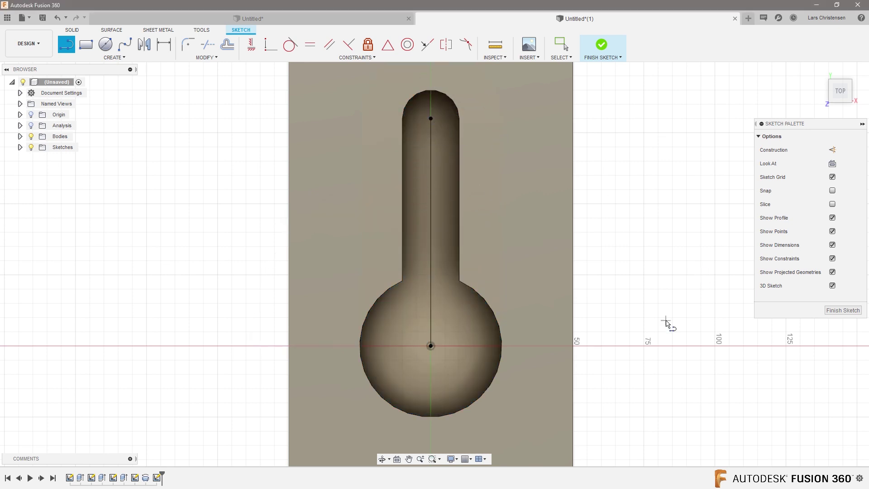
{"action": "mouse_move", "coordinate": [666, 322]}
{"action": "middle_mouse_down", "text": "shift"}
{"action": "mouse_move", "coordinate": [642, 333]}
{"action": "mouse_move", "coordinate": [366, 313]}
{"action": "mouse_move", "coordinate": [545, 221]}
{"action": "mouse_move", "coordinate": [493, 247]}
{"action": "mouse_move", "coordinate": [511, 213]}
{"action": "middle_mouse_up", "text": "shift"}
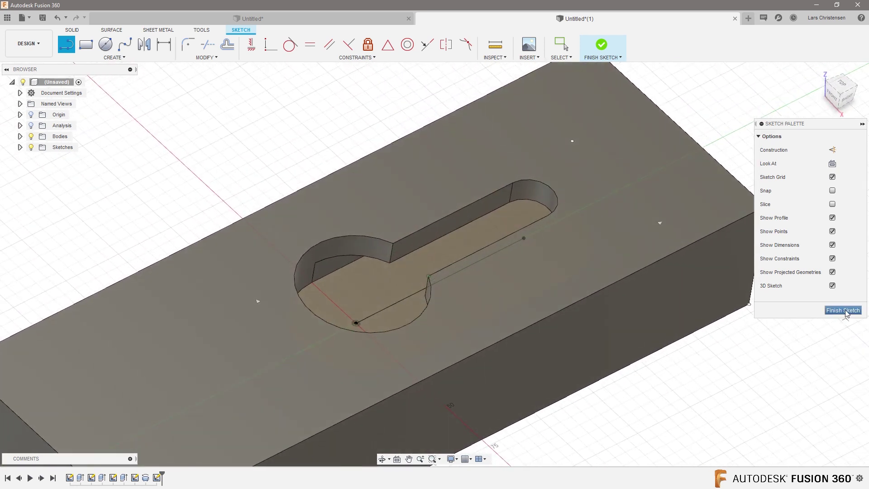
{"action": "left_click", "coordinate": [843, 310]}
Step: Switch to the Manufacture workspace and create a milling setup for the block with a stock box point origin
{"action": "left_click", "coordinate": [41, 46]}
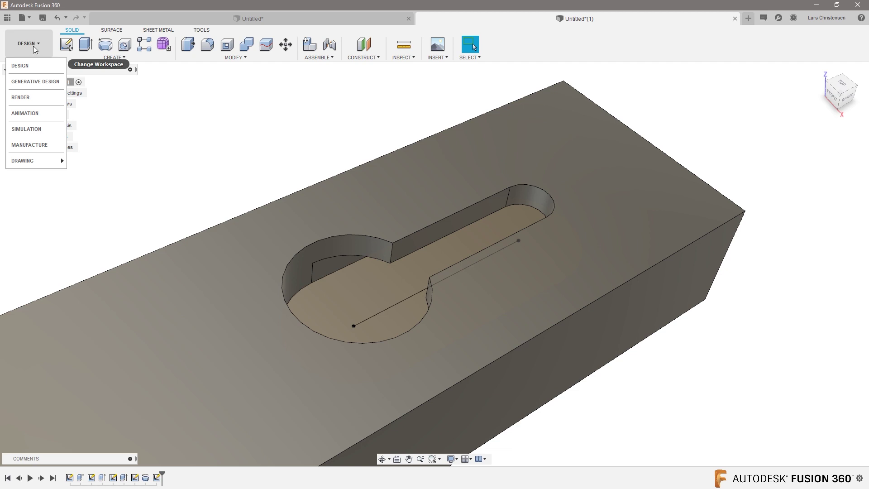
{"action": "left_click", "coordinate": [38, 146]}
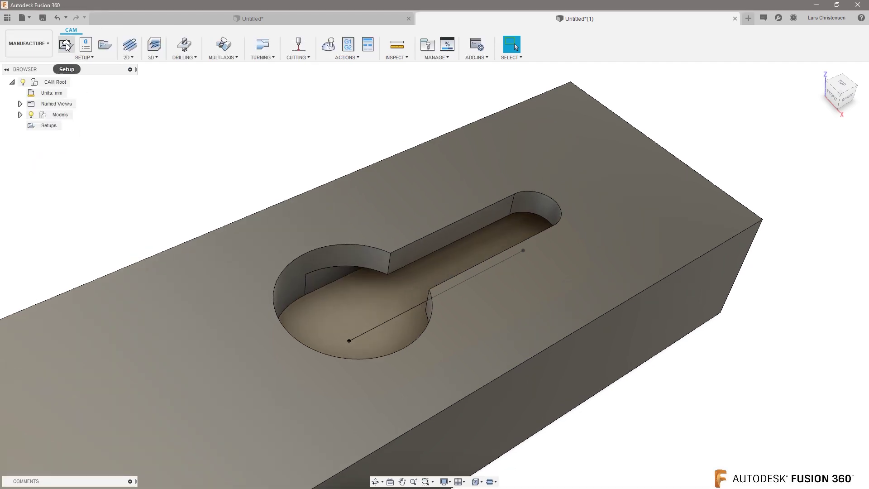
{"action": "left_click", "coordinate": [66, 45]}
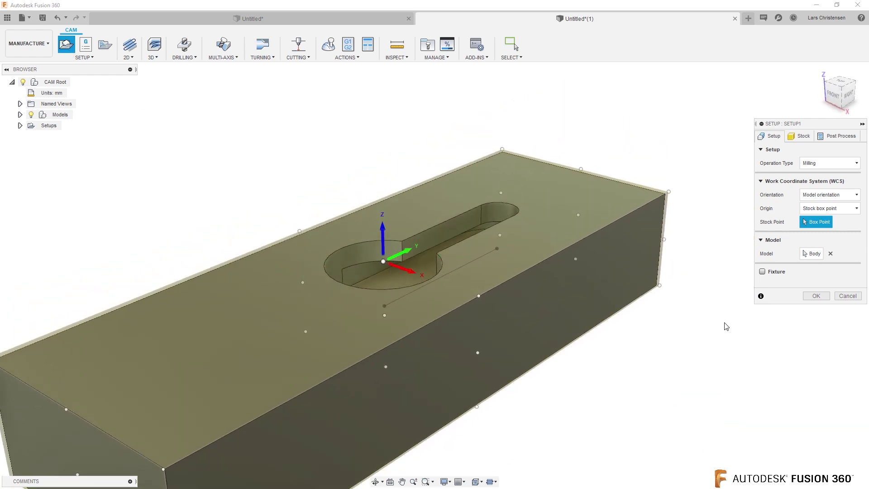
{"action": "left_click", "coordinate": [817, 295]}
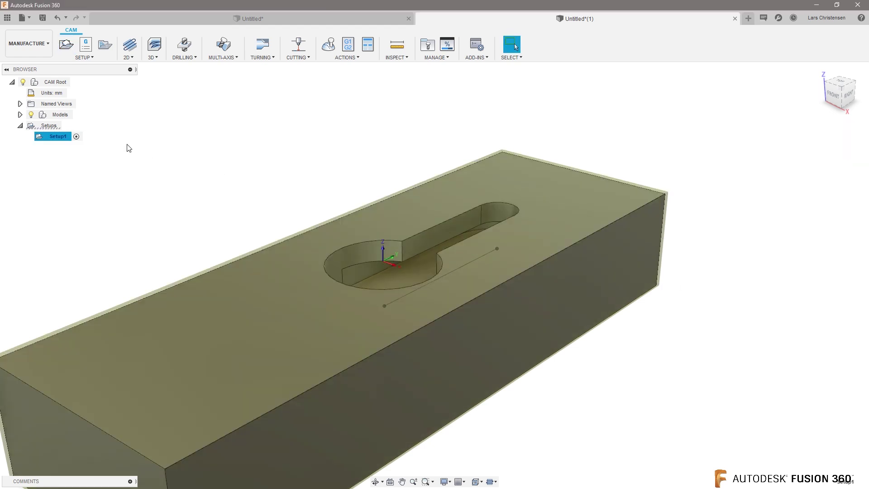
{"action": "left_click", "coordinate": [132, 57]}
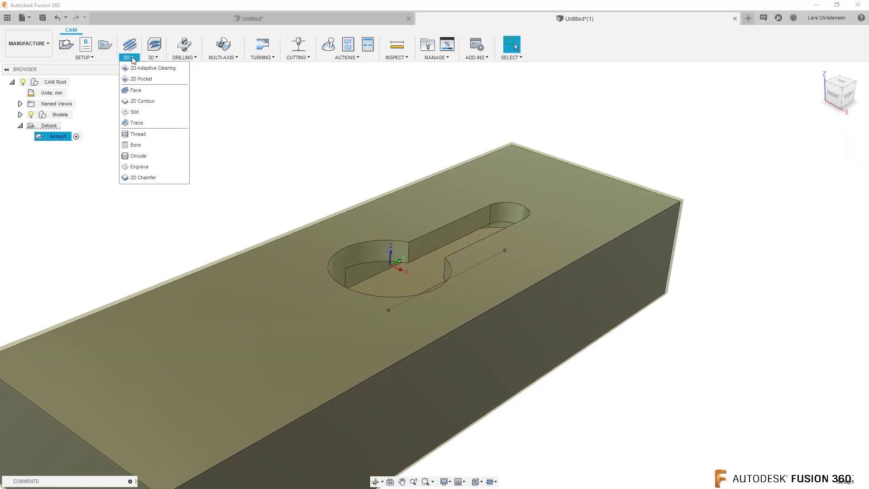
{"action": "left_click", "coordinate": [137, 126]}
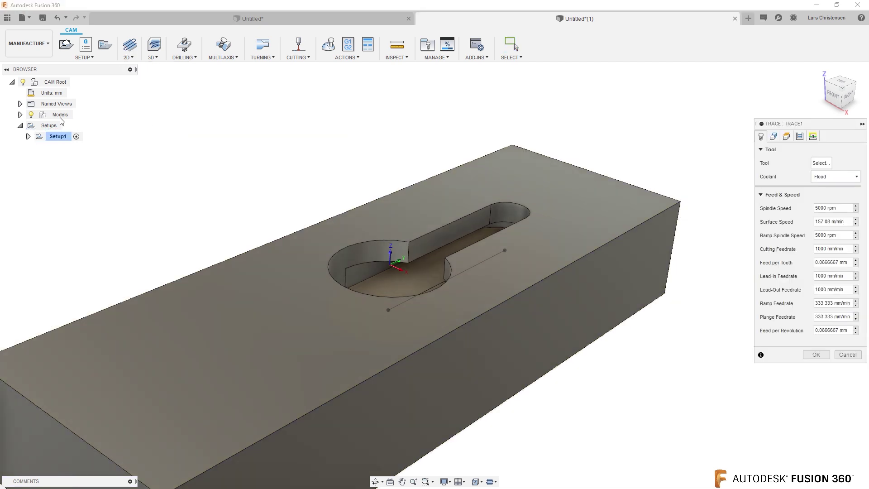
{"action": "left_click", "coordinate": [847, 355]}
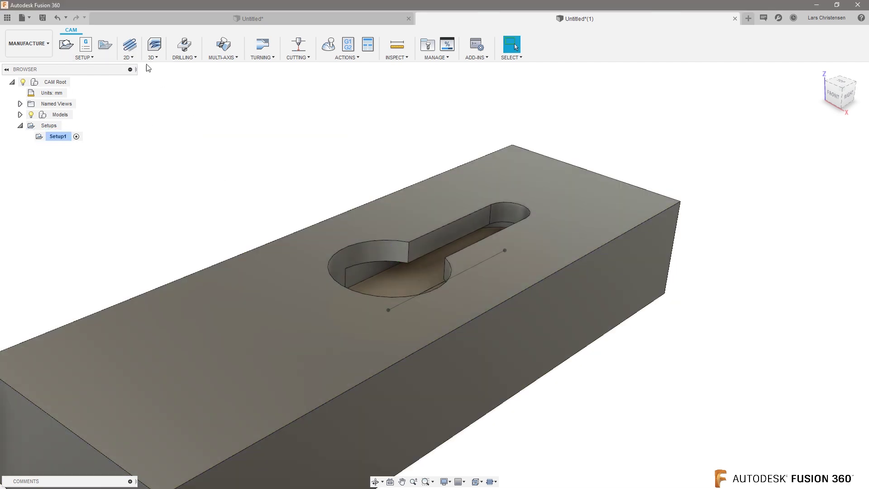
Step: Start a 2D Trace operation and assign it the Ø50 mm form mill from the local tool library
{"action": "left_click", "coordinate": [129, 57]}
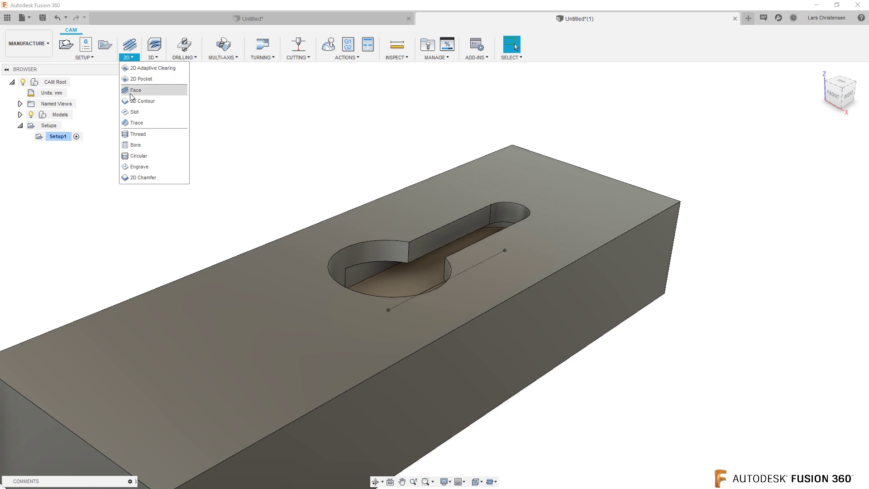
{"action": "left_click", "coordinate": [134, 124]}
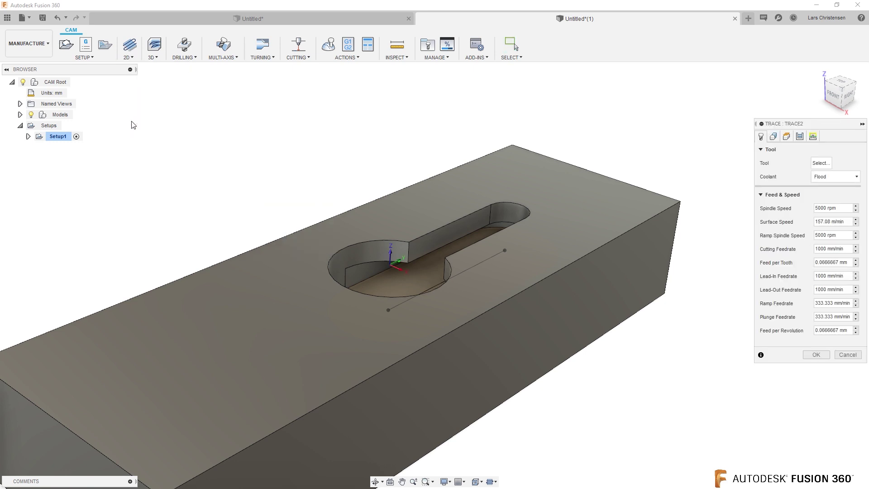
{"action": "left_click", "coordinate": [829, 166]}
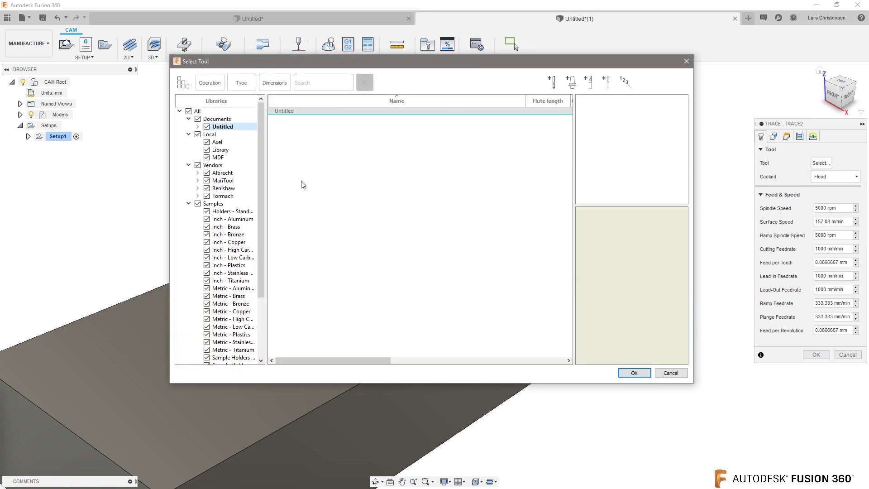
{"action": "left_click", "coordinate": [221, 143]}
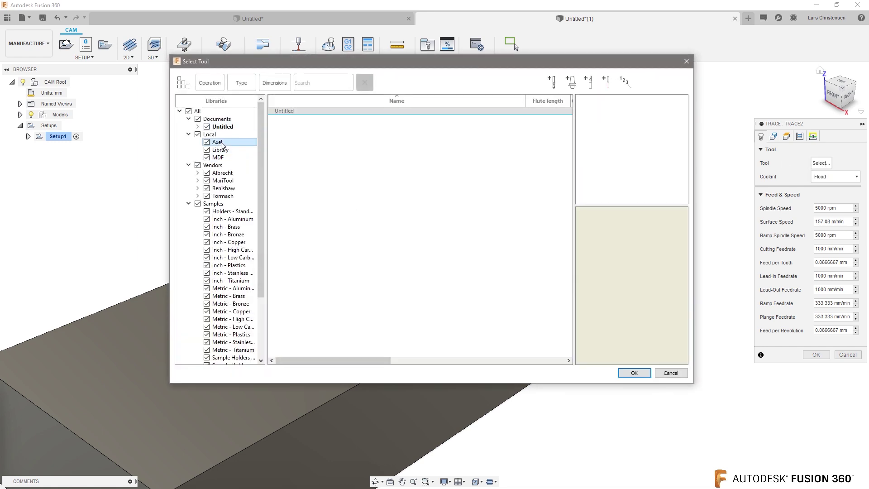
{"action": "left_click", "coordinate": [328, 122]}
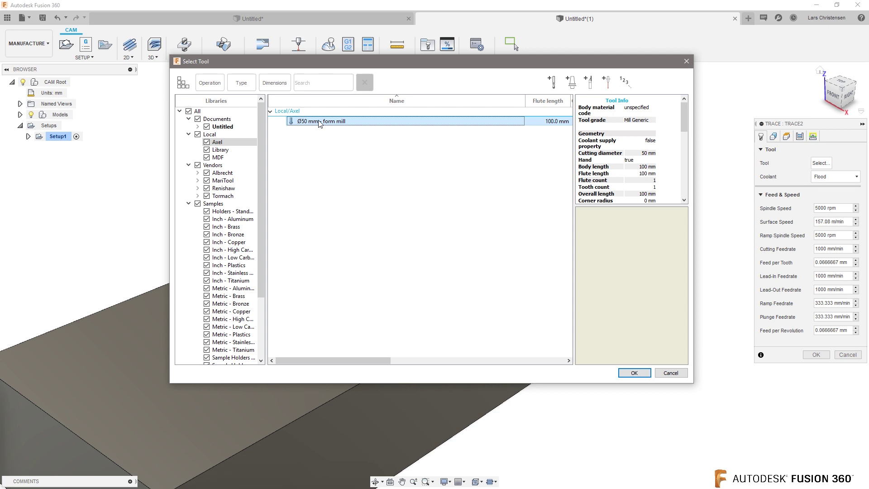
{"action": "left_click", "coordinate": [634, 373]}
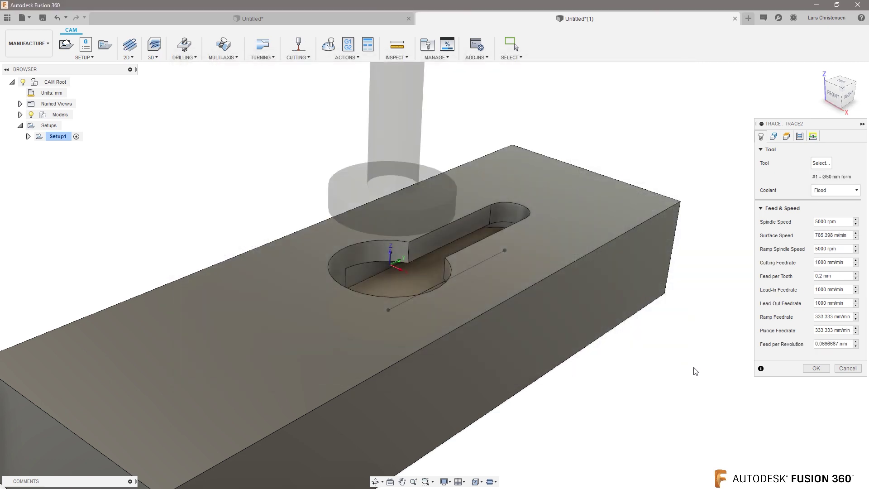
Step: Choose the sketched line along the slot as the Trace geometry and generate the toolpath
{"action": "left_click", "coordinate": [773, 137]}
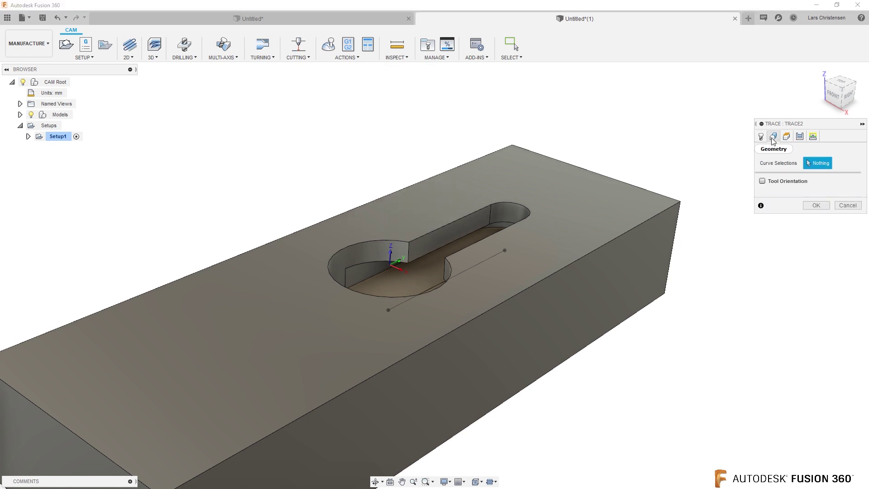
{"action": "left_click", "coordinate": [444, 290]}
{"action": "left_click", "coordinate": [816, 205]}
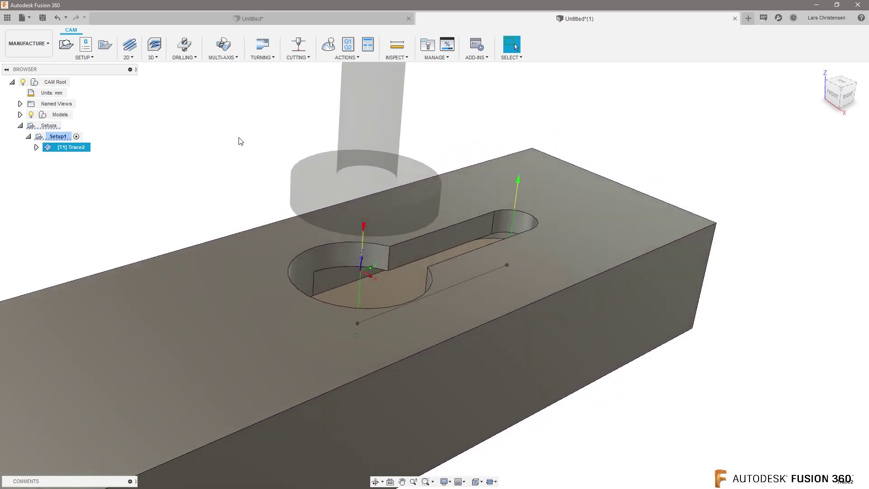
Step: Simulate the Trace toolpath, replay the form mill's travel through the T-slot, and close the simulation
{"action": "left_click", "coordinate": [329, 44]}
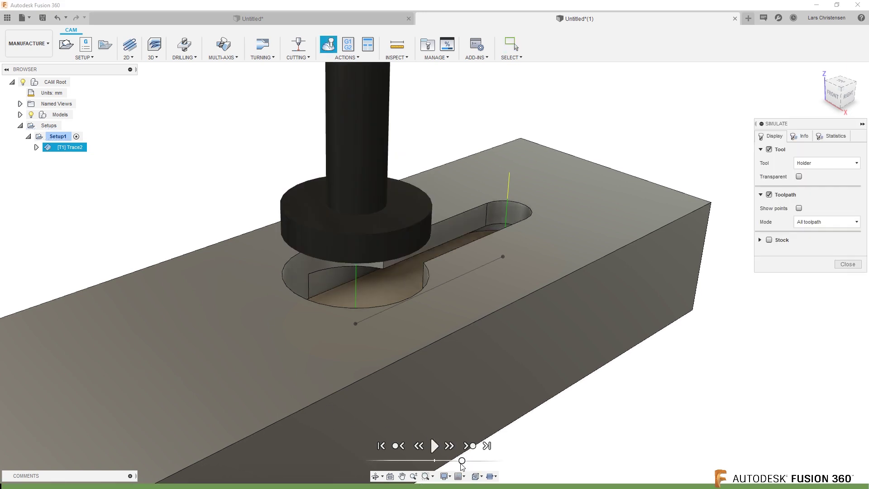
{"action": "left_click", "coordinate": [435, 445]}
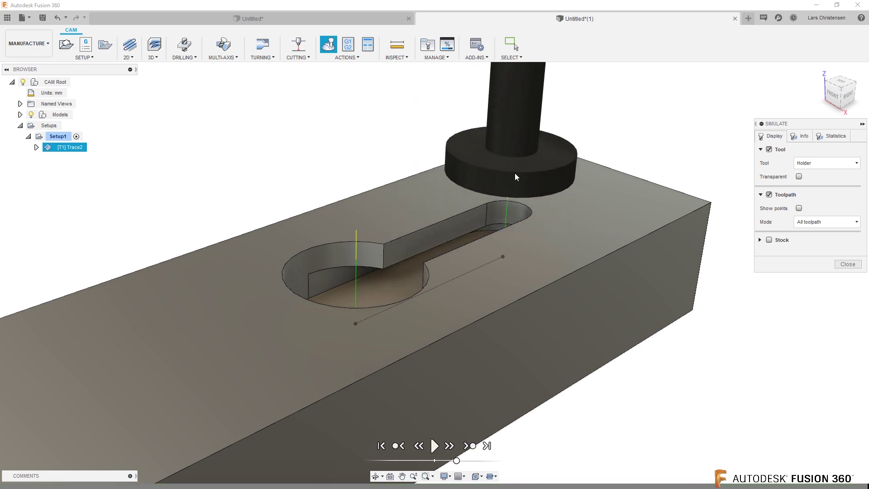
{"action": "left_click", "coordinate": [436, 446]}
{"action": "left_click", "coordinate": [433, 444]}
{"action": "middle_click_drag", "start_coordinate": [710, 424], "coordinate": [444, 460], "text": "shift"}
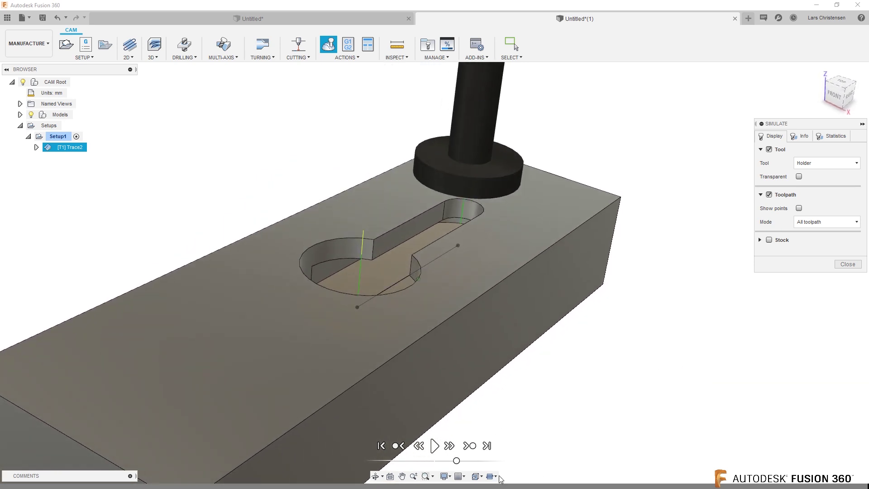
{"action": "left_click", "coordinate": [435, 446]}
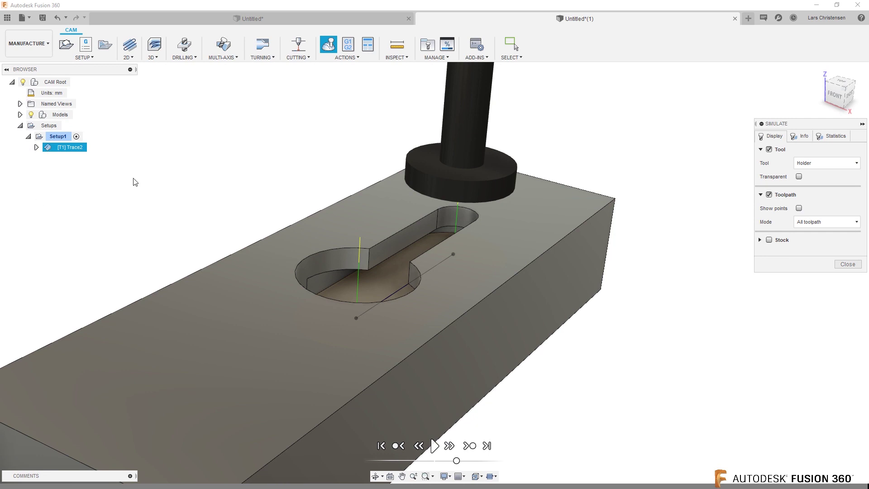
{"action": "left_click", "coordinate": [847, 266]}
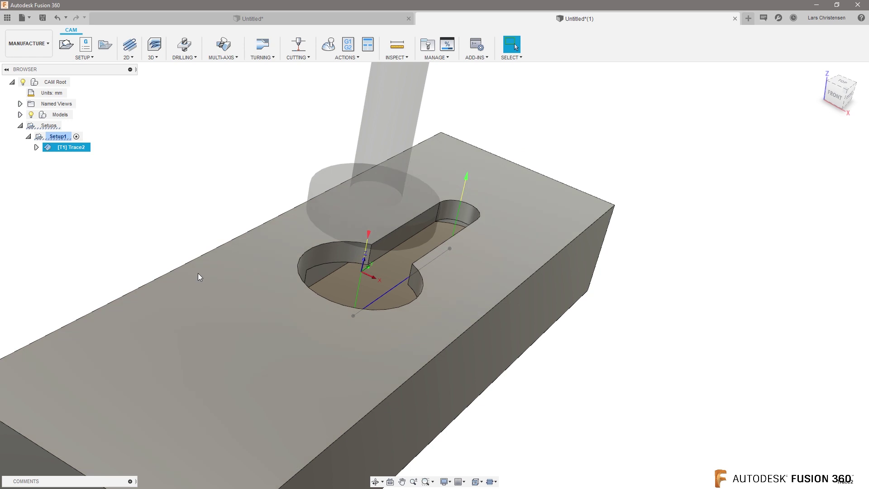
Step: Suppress the Trace operation in the milling setup, allowing its toolpath to be cleared
{"action": "middle_click_drag", "start_coordinate": [412, 177], "coordinate": [355, 176], "text": "shift"}
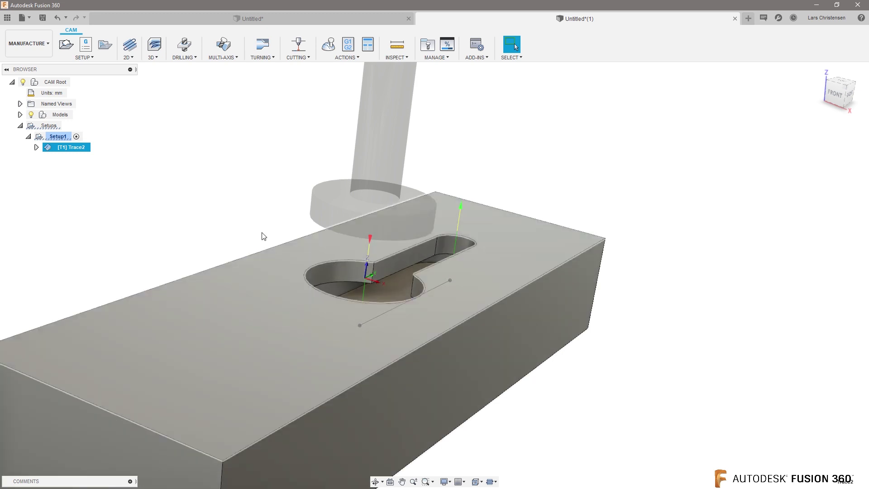
{"action": "right_click", "coordinate": [76, 153]}
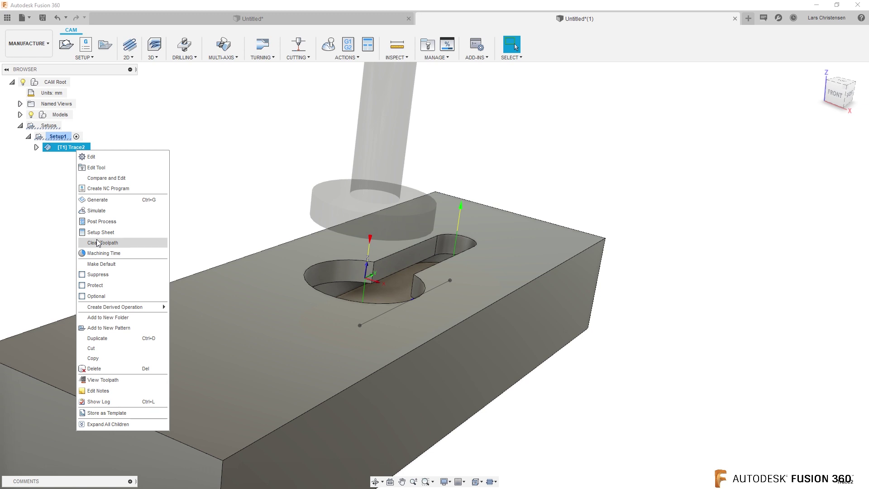
{"action": "left_click", "coordinate": [82, 274]}
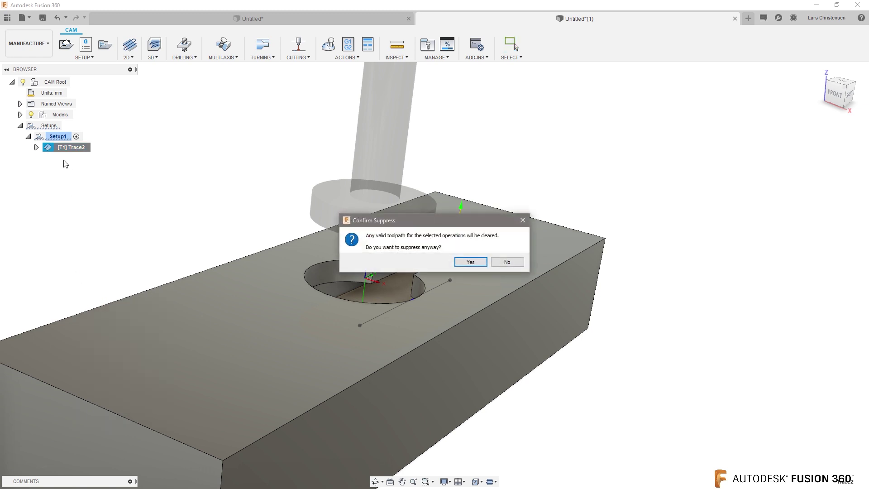
{"action": "left_click", "coordinate": [481, 263]}
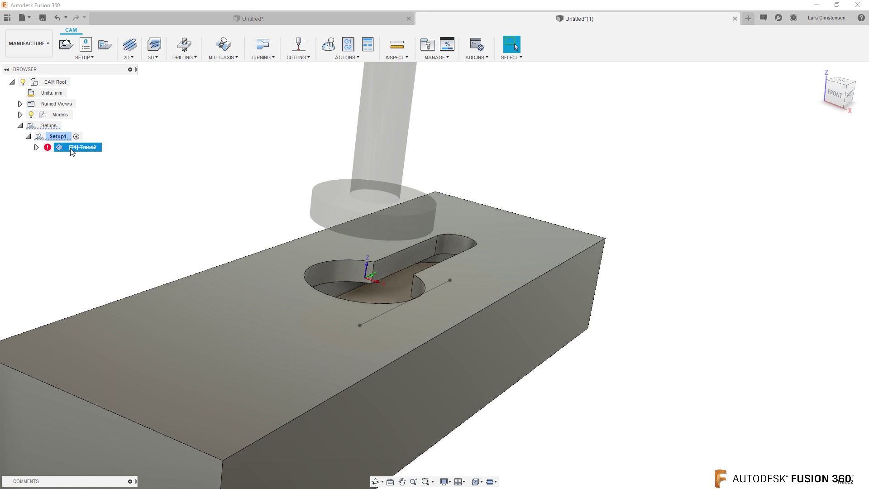
Step: Return to the Design workspace, edit the round pocket's sketch to a 52 mm circle diameter, and finish the sketch
{"action": "left_click", "coordinate": [28, 43]}
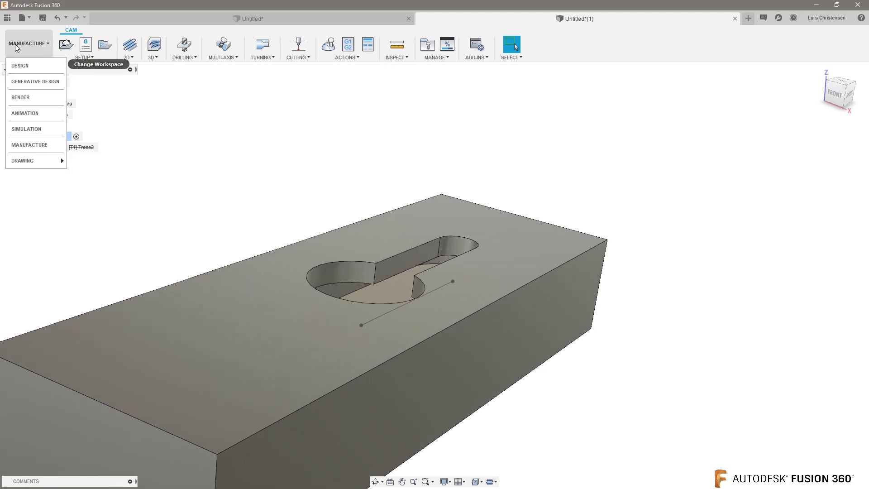
{"action": "left_click", "coordinate": [19, 67]}
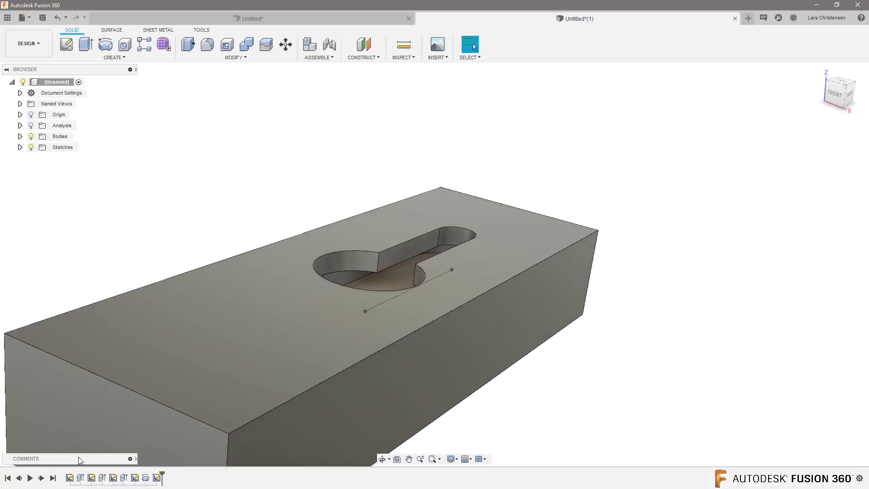
{"action": "right_click", "coordinate": [91, 477]}
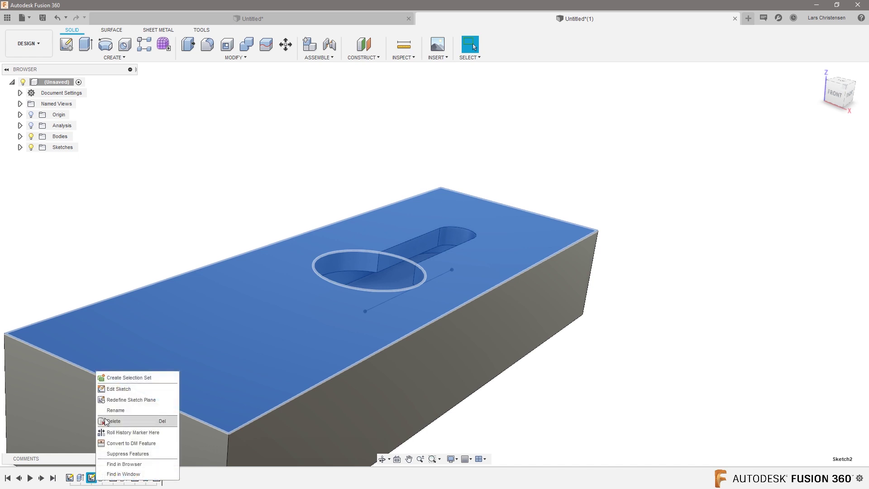
{"action": "left_click", "coordinate": [111, 389]}
{"action": "double_click", "coordinate": [442, 356]}
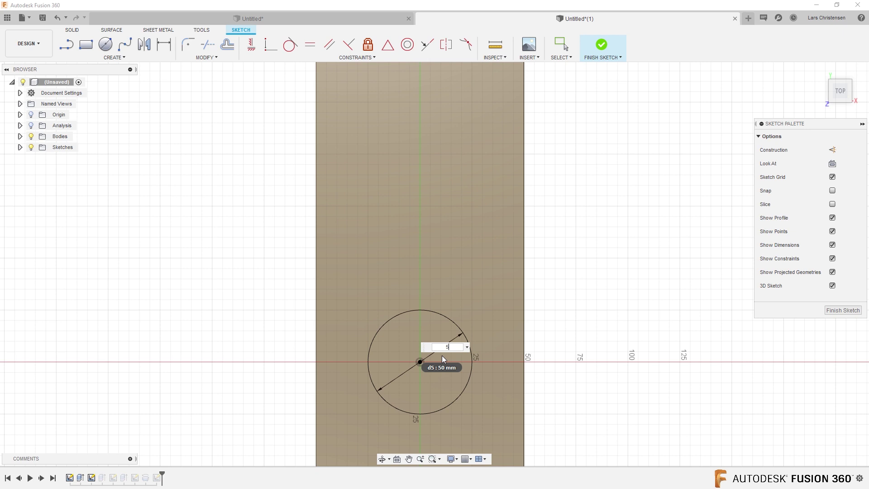
{"action": "type", "text": "52"}
{"action": "key", "text": "Return"}
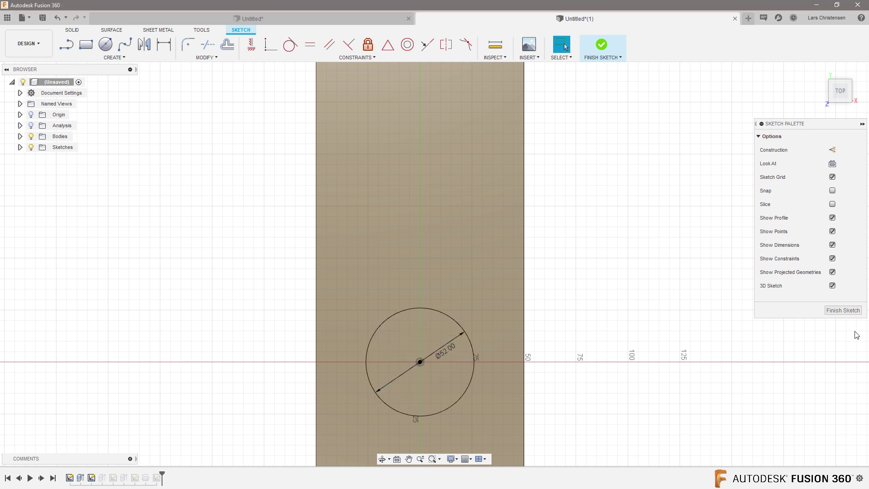
{"action": "left_click", "coordinate": [853, 311]}
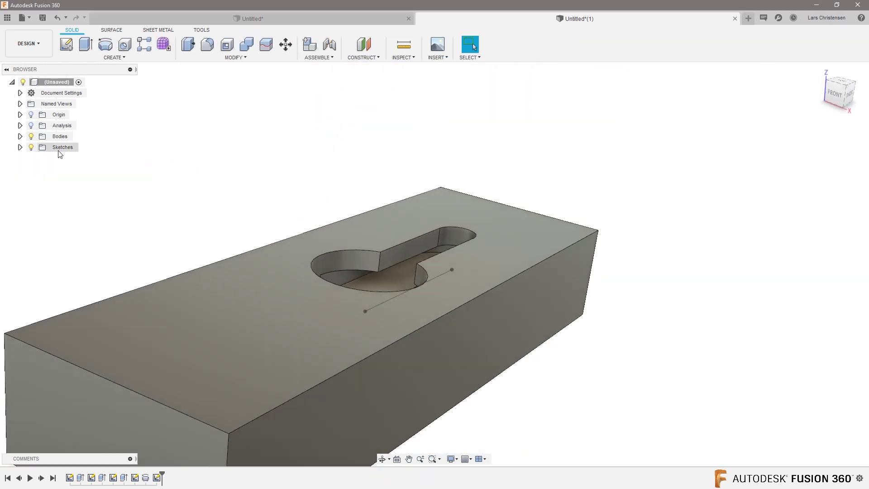
Step: Edit the T-slot profile sketch, set the wide lower rectangle's height to 12 mm, and finish the sketch
{"action": "right_click", "coordinate": [113, 477]}
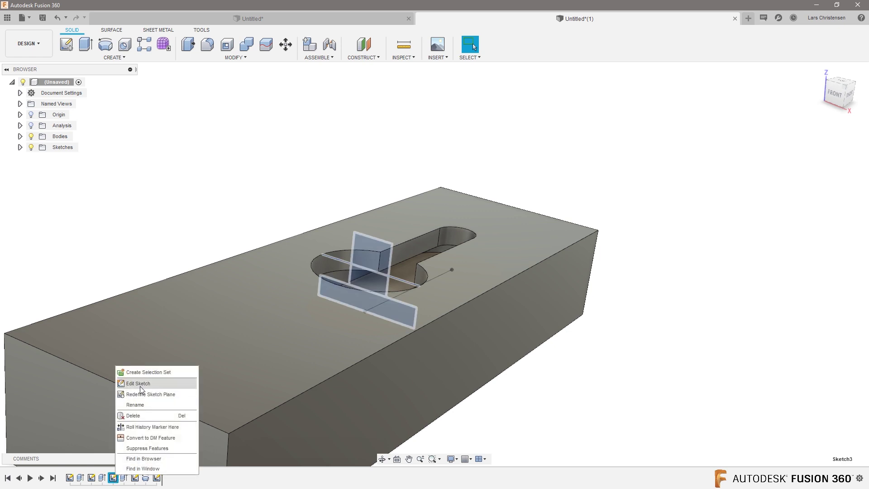
{"action": "left_click", "coordinate": [140, 387]}
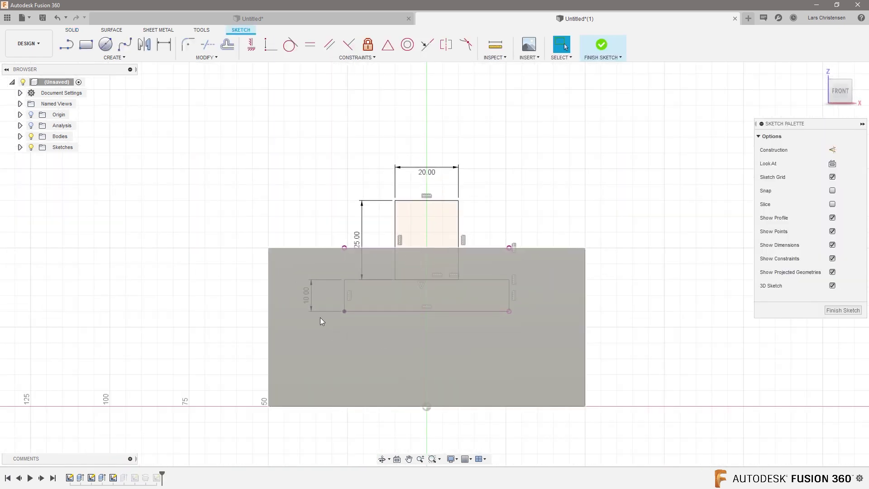
{"action": "double_click", "coordinate": [308, 297]}
{"action": "type", "text": "12"}
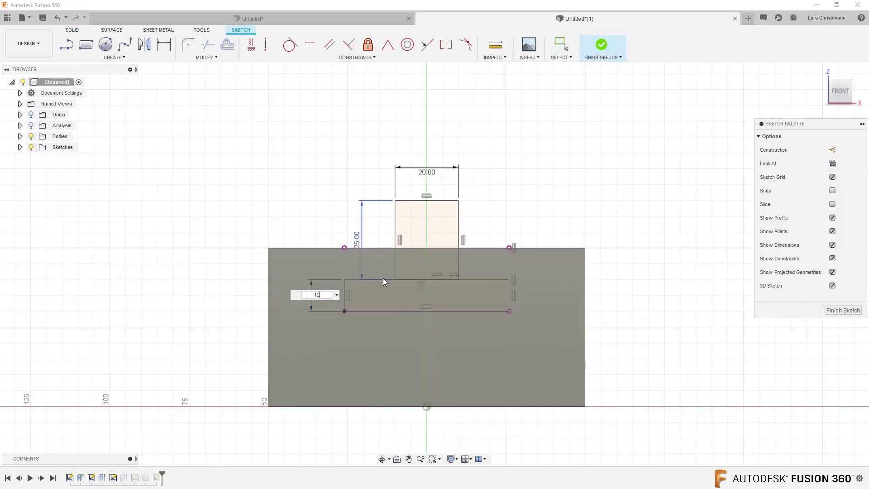
{"action": "key", "text": "Return"}
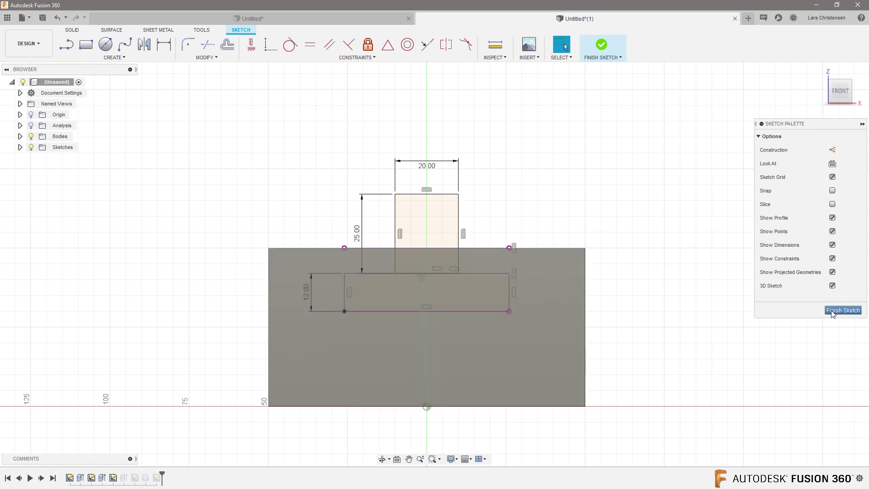
{"action": "left_click", "coordinate": [843, 310]}
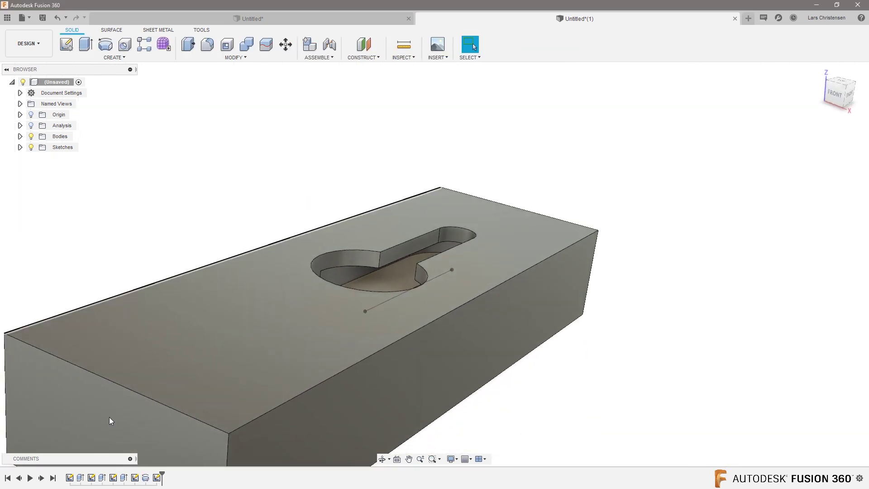
Step: Edit the T-slot profile sketch, set the narrow upper rectangle's width to 22 mm, and finish the sketch
{"action": "left_click", "coordinate": [135, 479]}
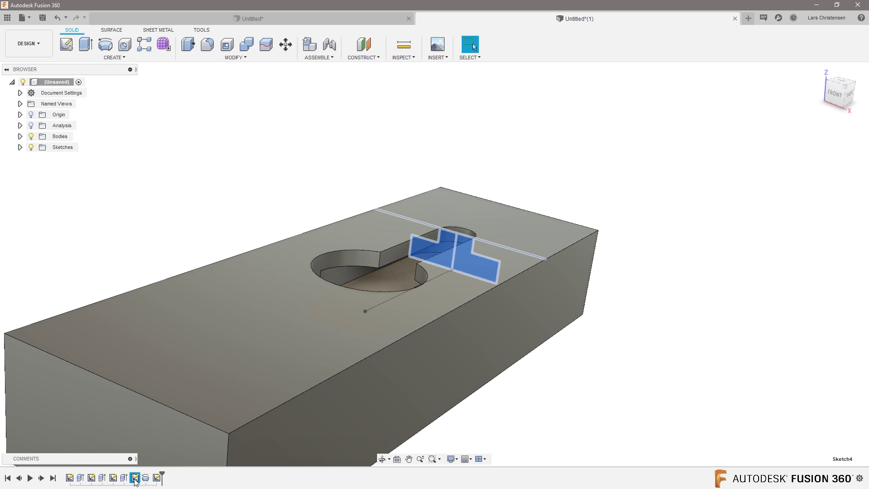
{"action": "left_click", "coordinate": [114, 478]}
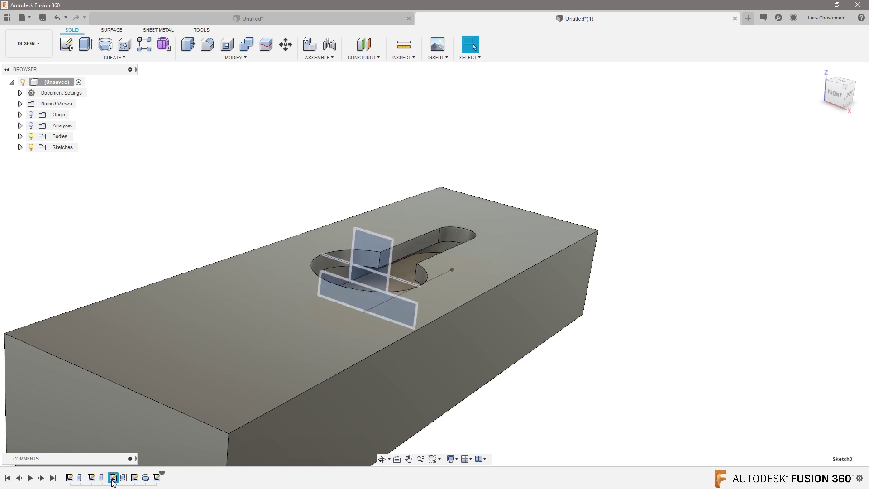
{"action": "right_click", "coordinate": [113, 479]}
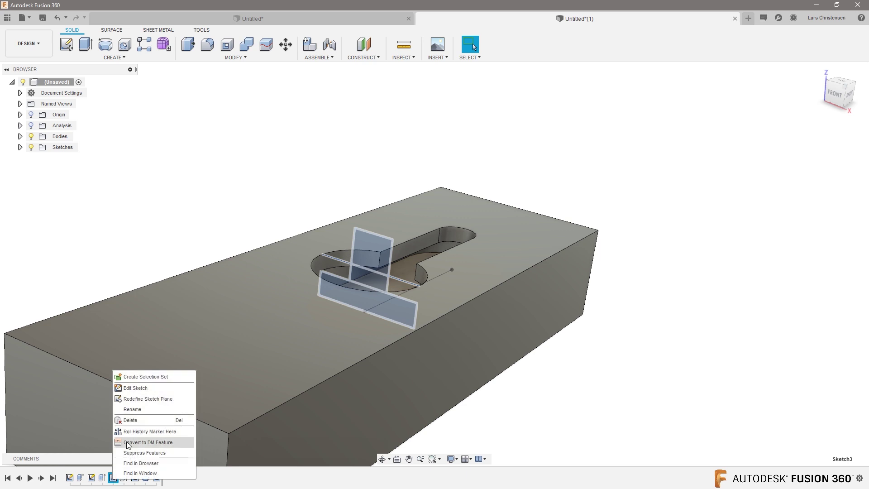
{"action": "left_click", "coordinate": [140, 388]}
{"action": "double_click", "coordinate": [425, 204]}
{"action": "type", "text": "22"}
{"action": "key", "text": "Return"}
{"action": "left_click", "coordinate": [843, 310]}
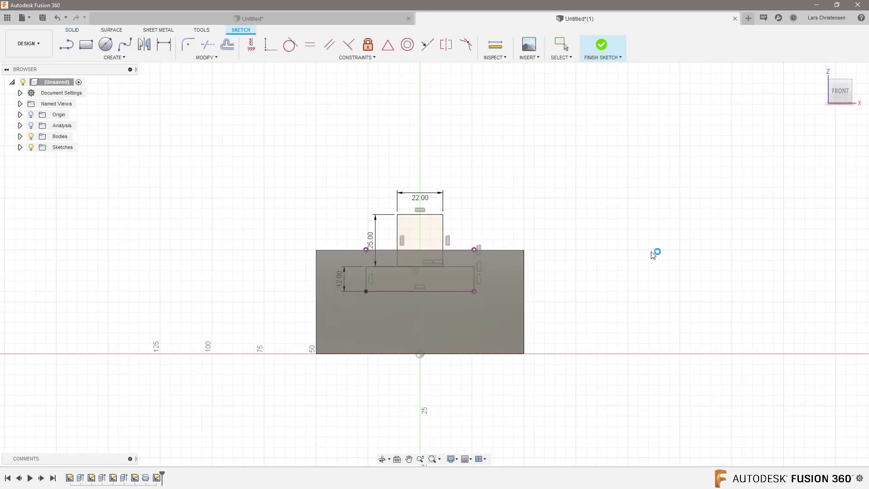
Step: Return to the Manufacture workspace and create a 2D Contour with the 50 mm form mill along the T-slot's floor edge
{"action": "left_click", "coordinate": [21, 41]}
{"action": "left_click", "coordinate": [37, 143]}
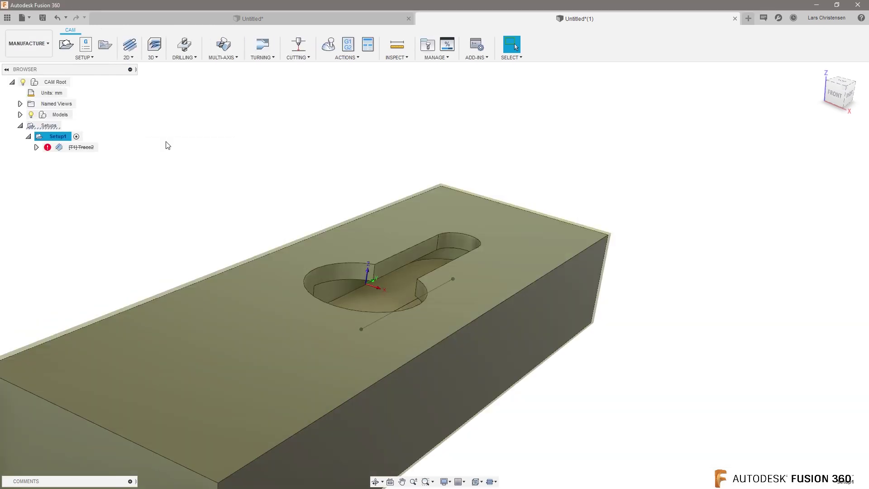
{"action": "left_click", "coordinate": [134, 58]}
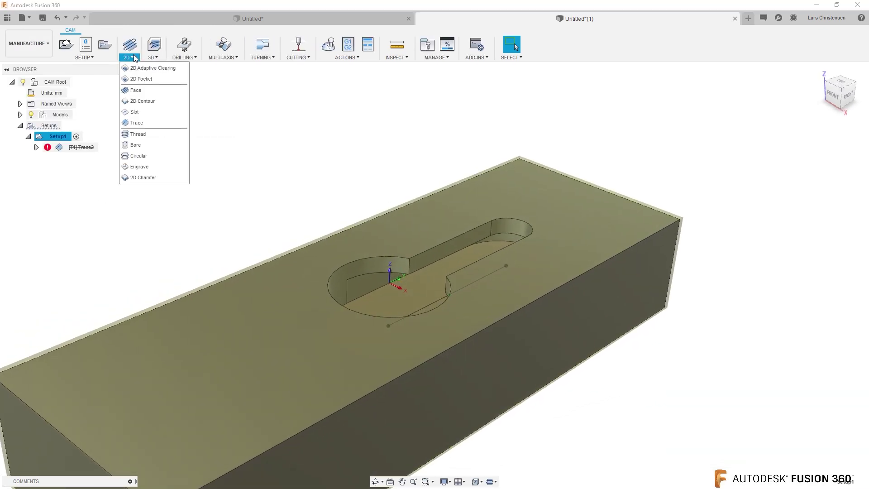
{"action": "left_click", "coordinate": [148, 106]}
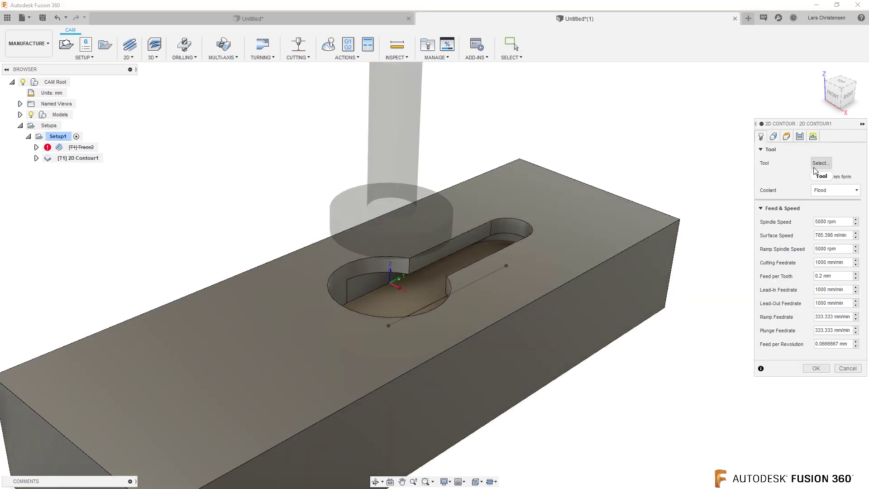
{"action": "left_click", "coordinate": [774, 137]}
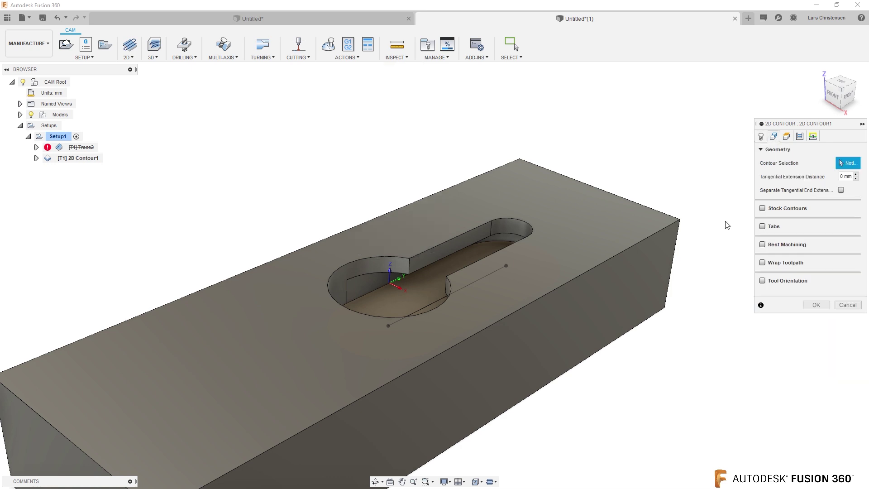
{"action": "left_click", "coordinate": [369, 295]}
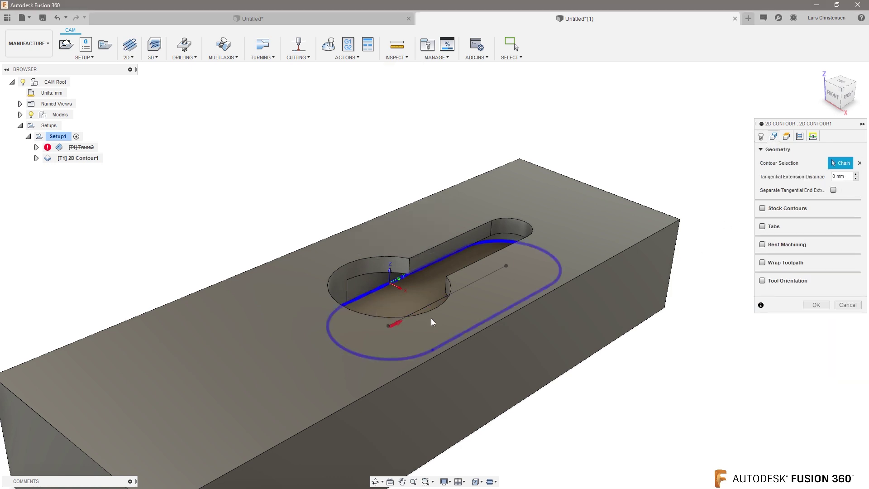
{"action": "left_click", "coordinate": [817, 305]}
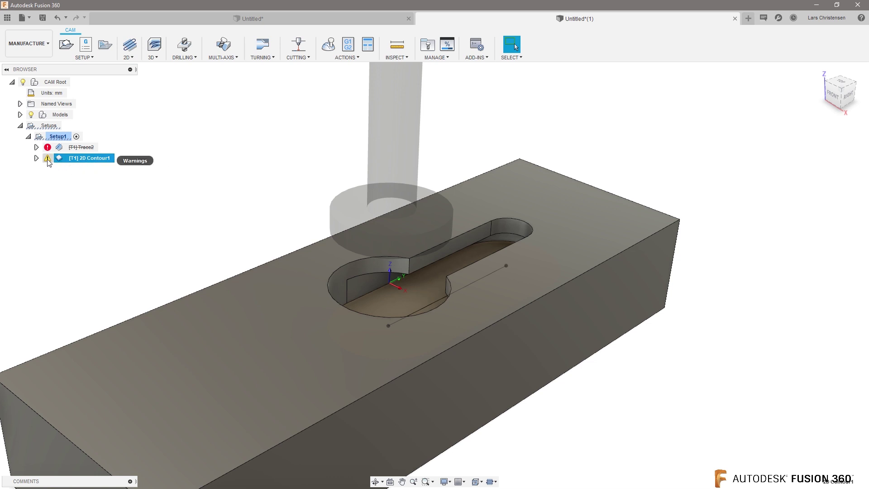
Step: Read the 2D Contour operation's message log to find why the toolpath has a warning, and close the log
{"action": "right_click", "coordinate": [79, 159]}
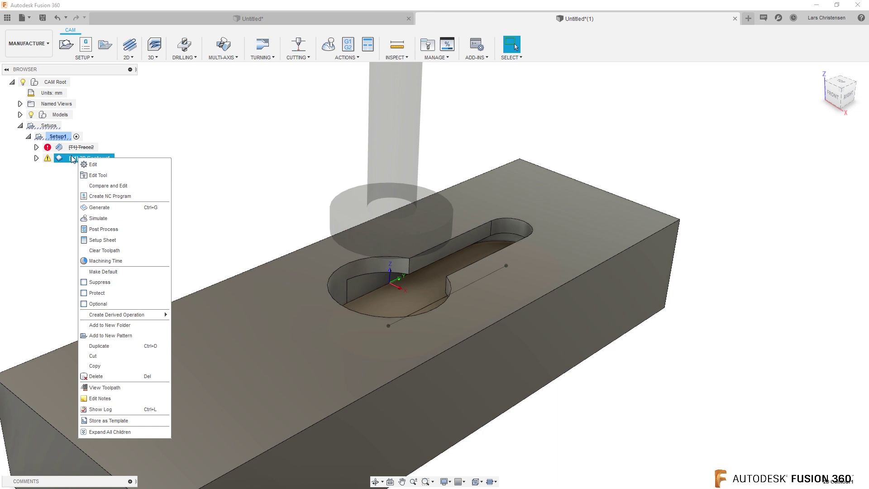
{"action": "left_click", "coordinate": [100, 409]}
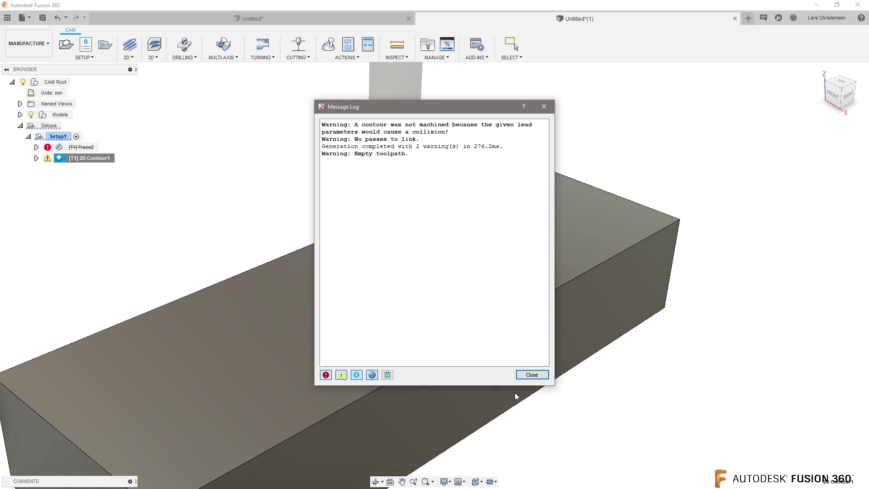
{"action": "left_click", "coordinate": [532, 375]}
Step: Edit the 2D Contour's linking settings to disable both lead-in and lead-out, and regenerate the toolpath
{"action": "right_click", "coordinate": [79, 161]}
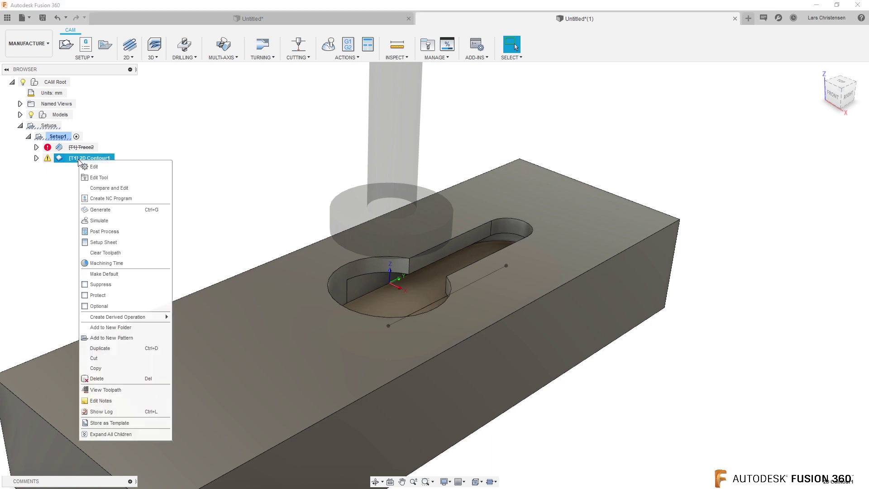
{"action": "left_click", "coordinate": [87, 167]}
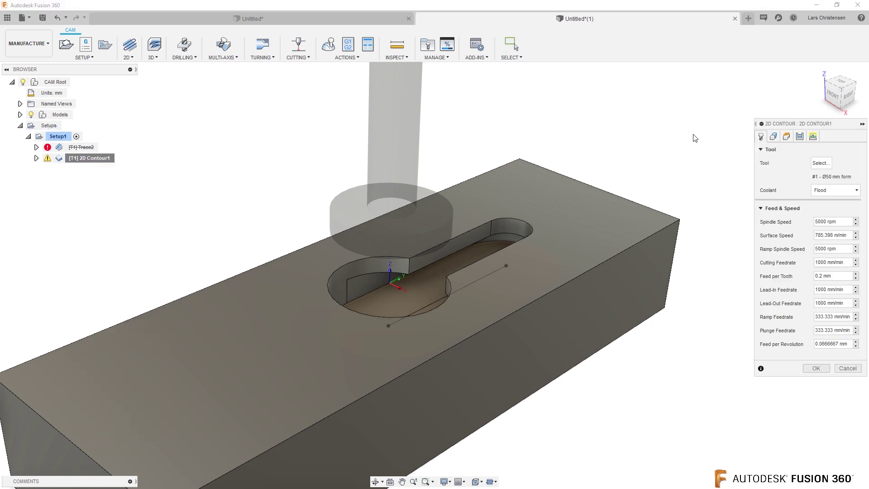
{"action": "left_click", "coordinate": [813, 139]}
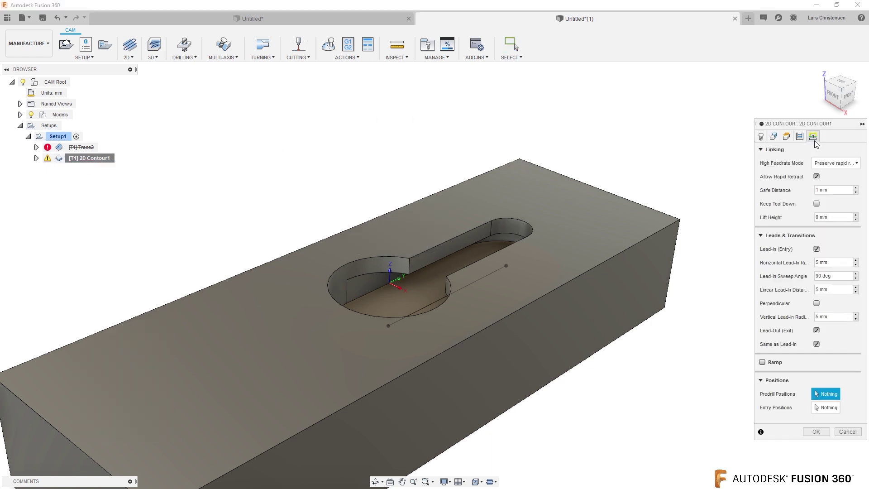
{"action": "left_click", "coordinate": [818, 249]}
{"action": "left_click", "coordinate": [816, 263]}
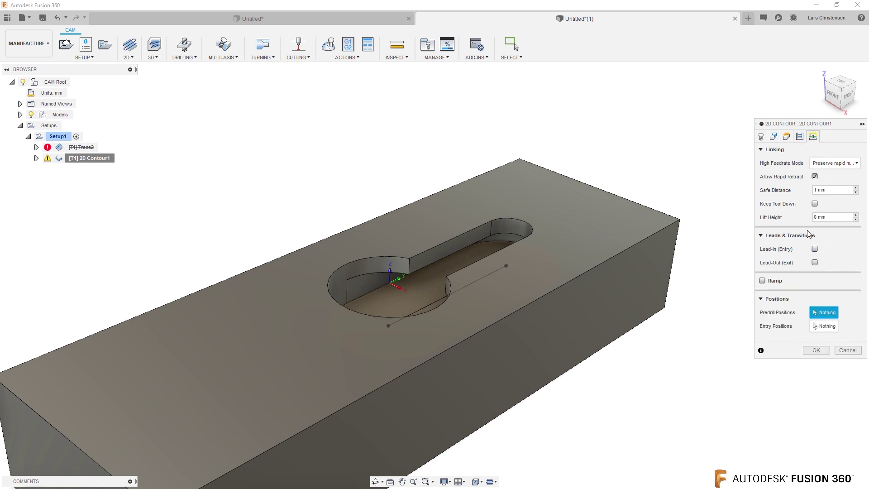
{"action": "left_click", "coordinate": [816, 350]}
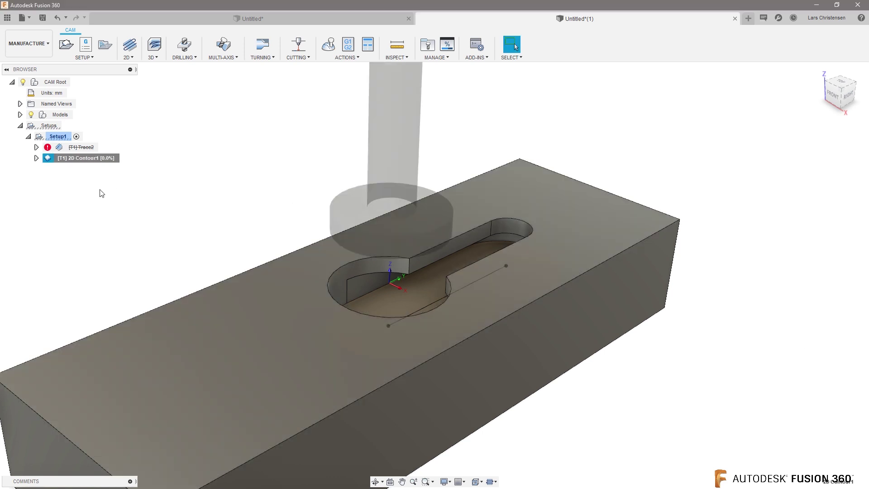
Step: Expand the 2D Contour operation, simulate its toolpath to check where the form mill enters, and close the simulation
{"action": "left_click", "coordinate": [37, 159]}
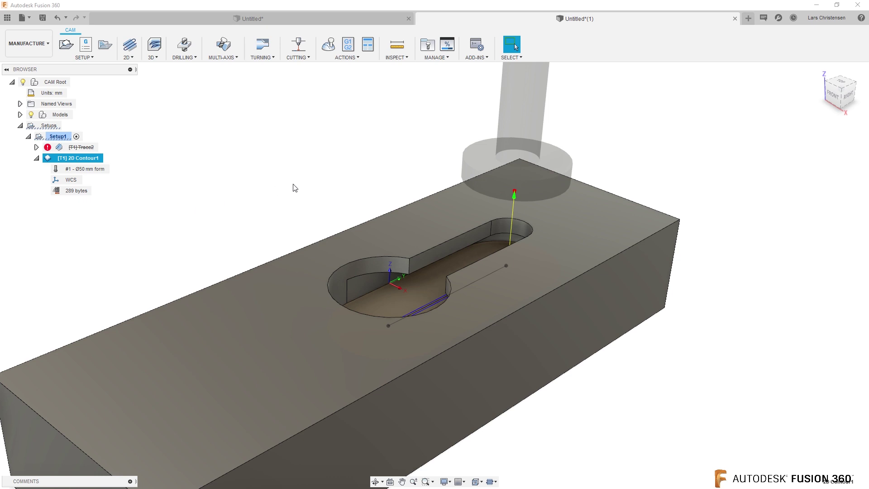
{"action": "left_click", "coordinate": [329, 52]}
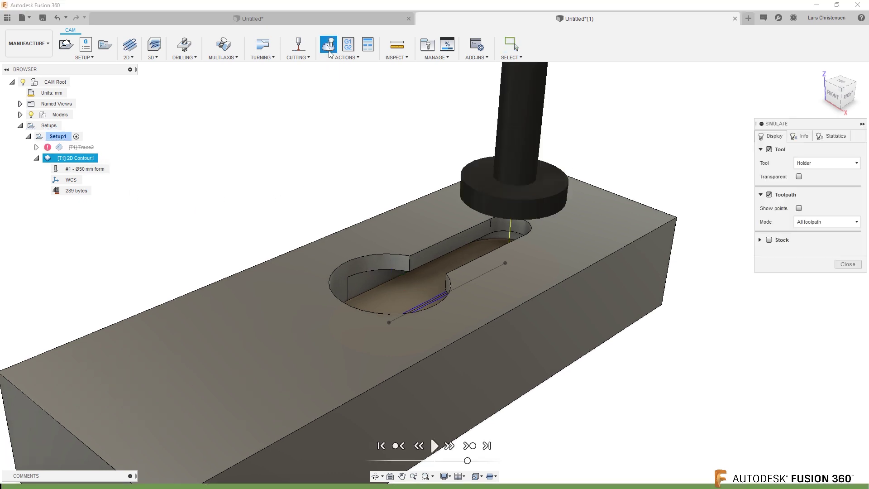
{"action": "left_click", "coordinate": [435, 446]}
{"action": "left_click", "coordinate": [848, 264]}
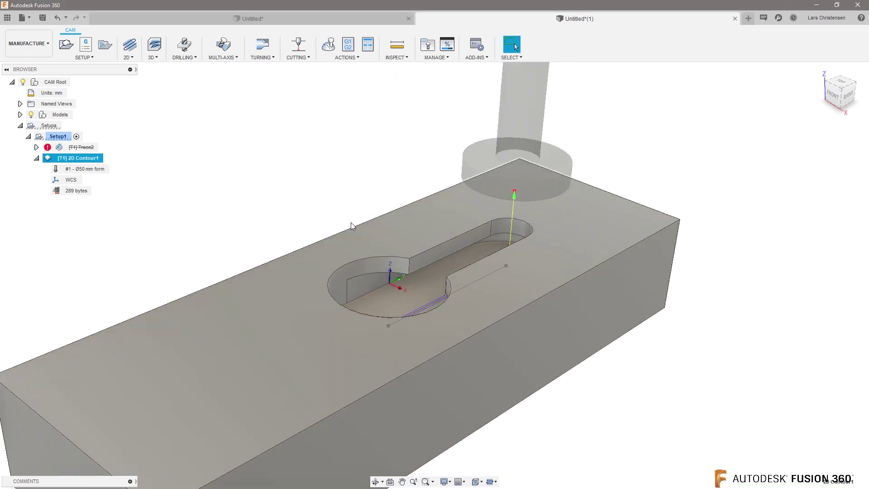
Step: Set the 2D Contour's entry position to the sketch line's endpoint at the center of the round pocket
{"action": "right_click", "coordinate": [89, 161]}
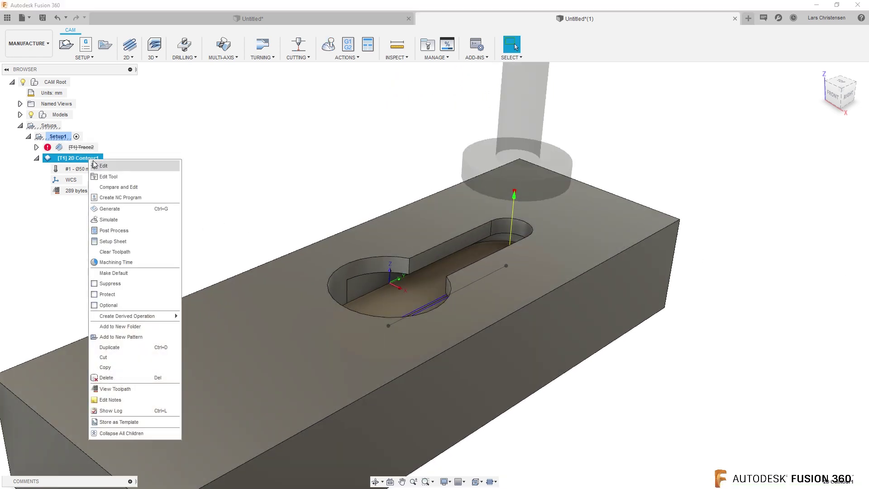
{"action": "left_click", "coordinate": [102, 165]}
{"action": "left_click", "coordinate": [813, 136]}
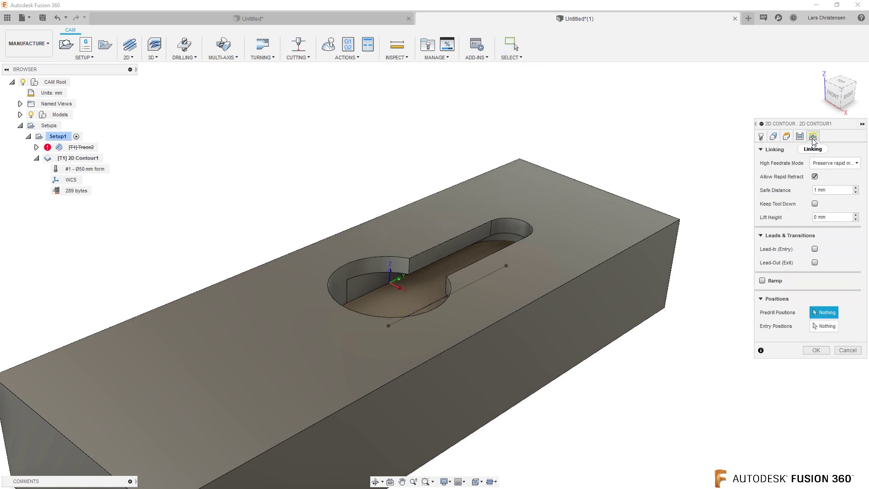
{"action": "left_click", "coordinate": [813, 327]}
{"action": "middle_click_drag", "start_coordinate": [437, 301], "coordinate": [399, 329], "text": "shift"}
{"action": "left_click", "coordinate": [386, 317]}
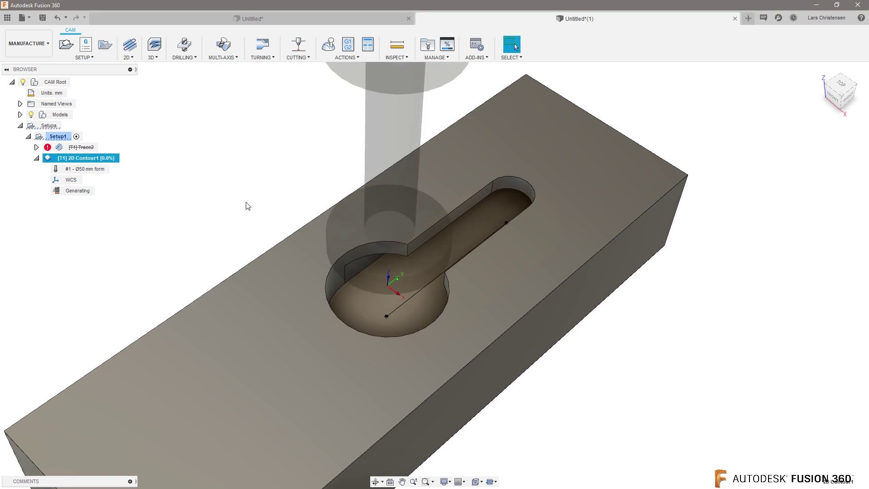
Step: Simulate the 2D Contour from its pocket-center entry, watch the form mill travel the slot, and close the simulation
{"action": "left_click", "coordinate": [327, 49]}
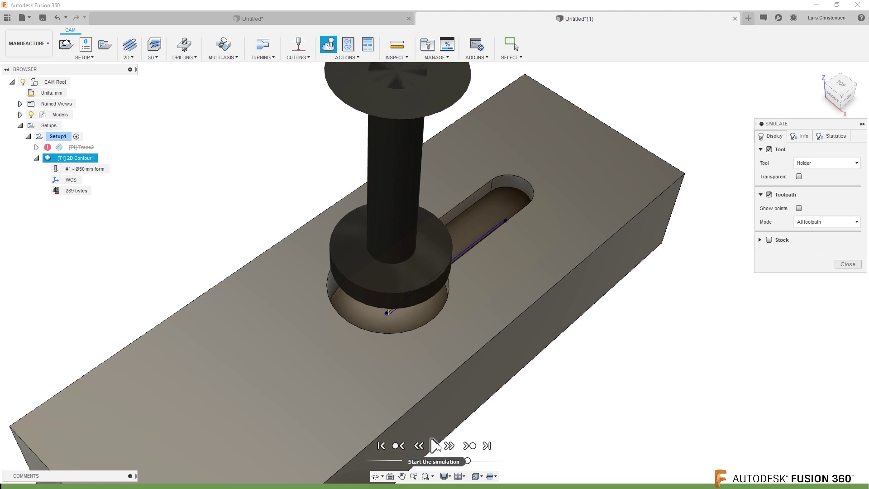
{"action": "left_click", "coordinate": [434, 446]}
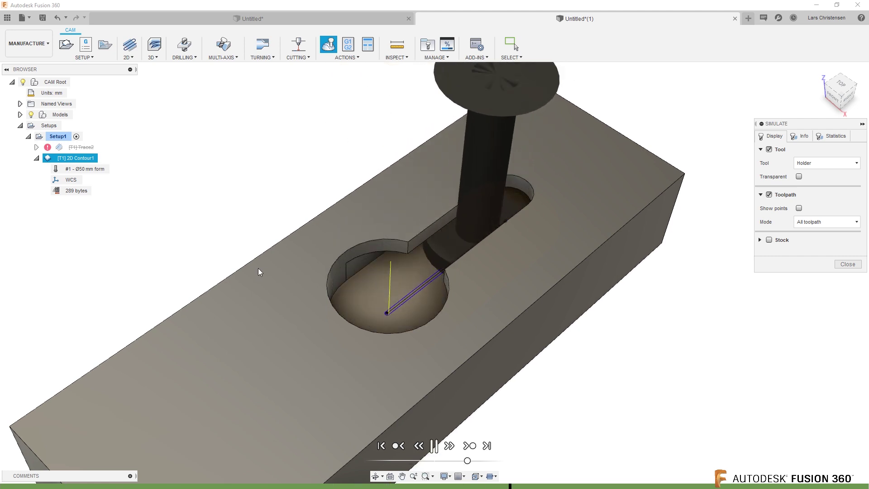
{"action": "left_click", "coordinate": [443, 445]}
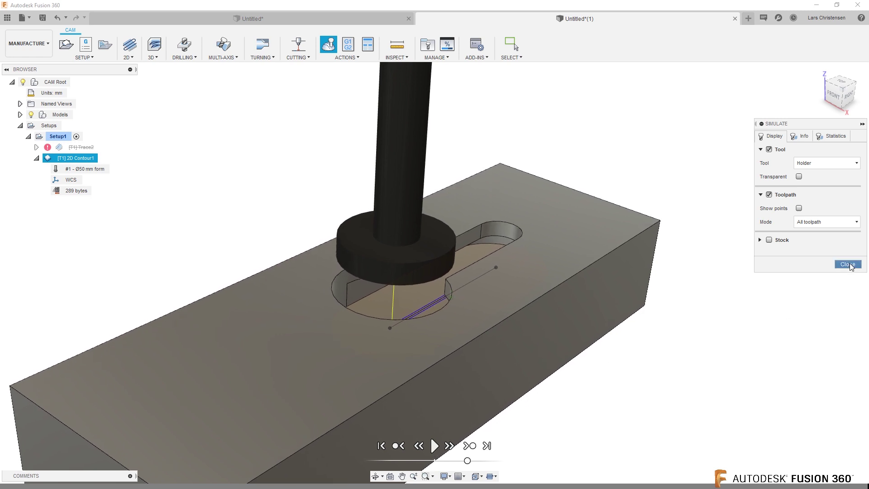
{"action": "left_click", "coordinate": [848, 264]}
Step: Enable the 2D Contour's lead-in with 0.5 mm horizontal radius, linear distance and vertical radius, and enable lead-out with the same values
{"action": "right_click", "coordinate": [89, 158]}
{"action": "left_click", "coordinate": [101, 162]}
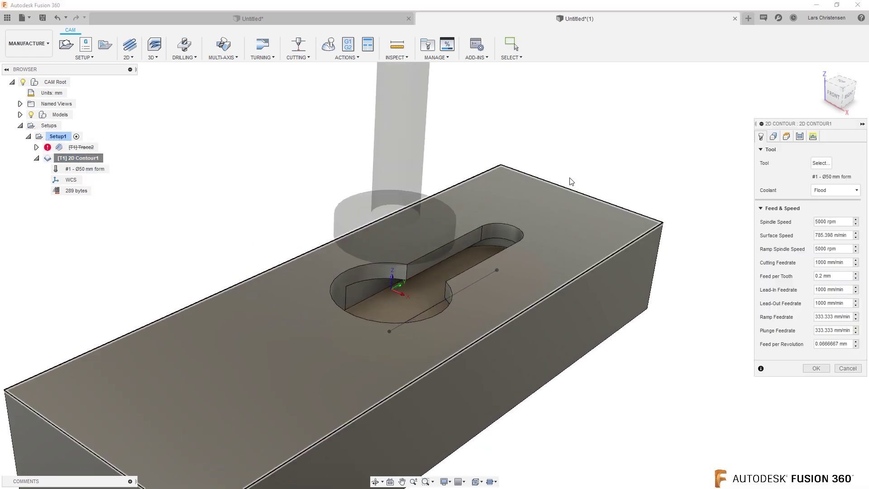
{"action": "left_click", "coordinate": [813, 137]}
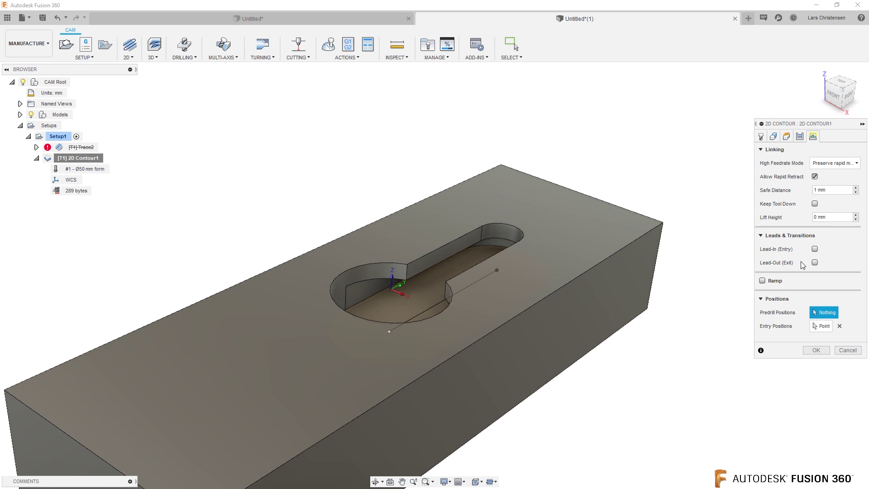
{"action": "left_click", "coordinate": [816, 249]}
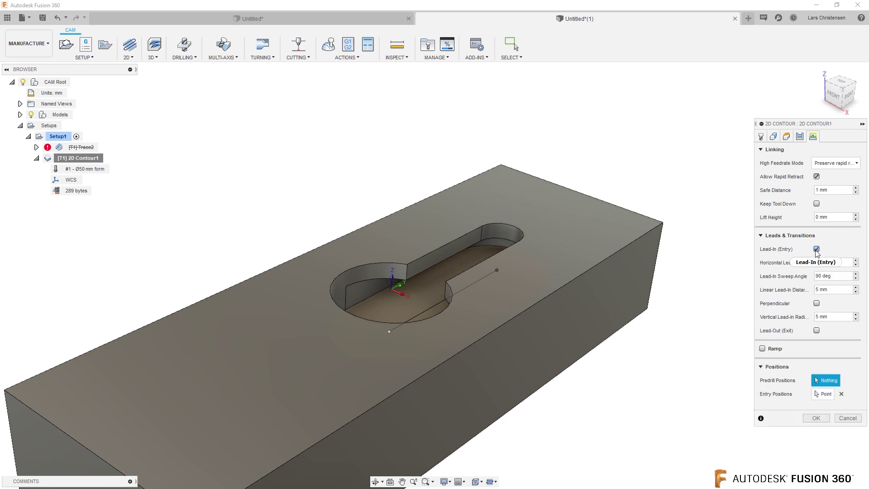
{"action": "key", "text": "Tab"}
{"action": "key", "text": "BackSpace"}
{"action": "key", "text": "Tab"}
{"action": "key", "text": "Tab"}
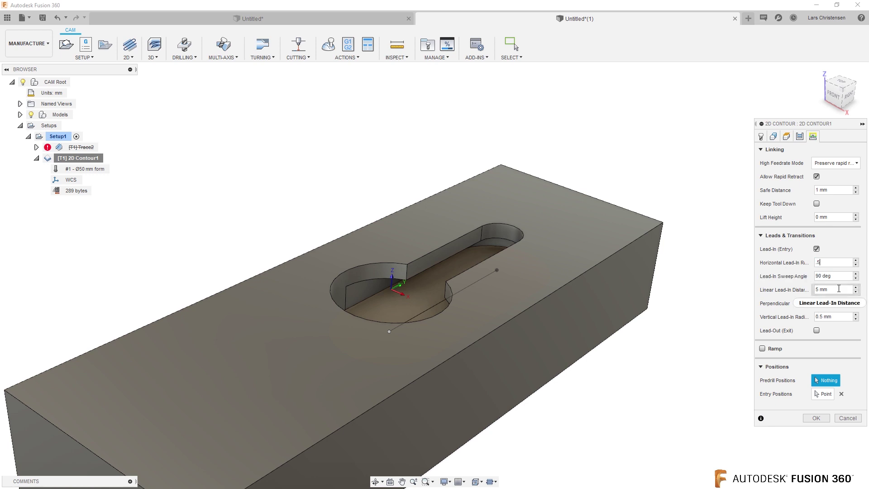
{"action": "type", "text": ".5"}
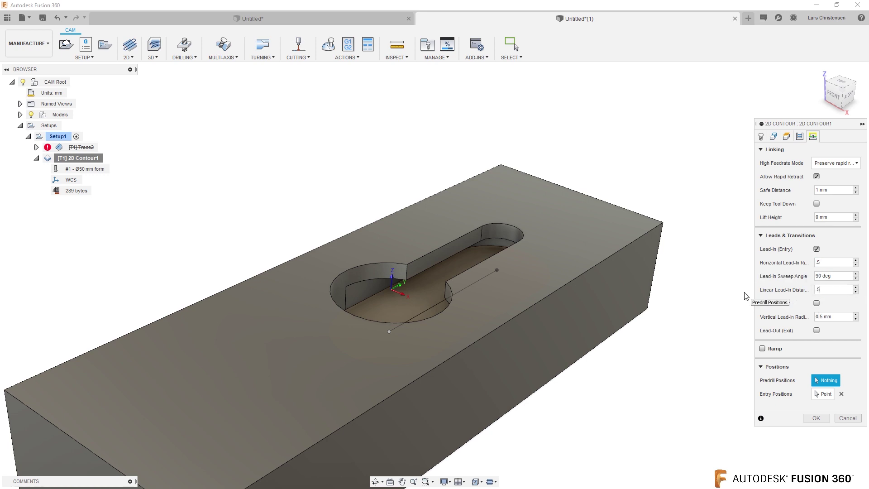
{"action": "left_click", "coordinate": [817, 330]}
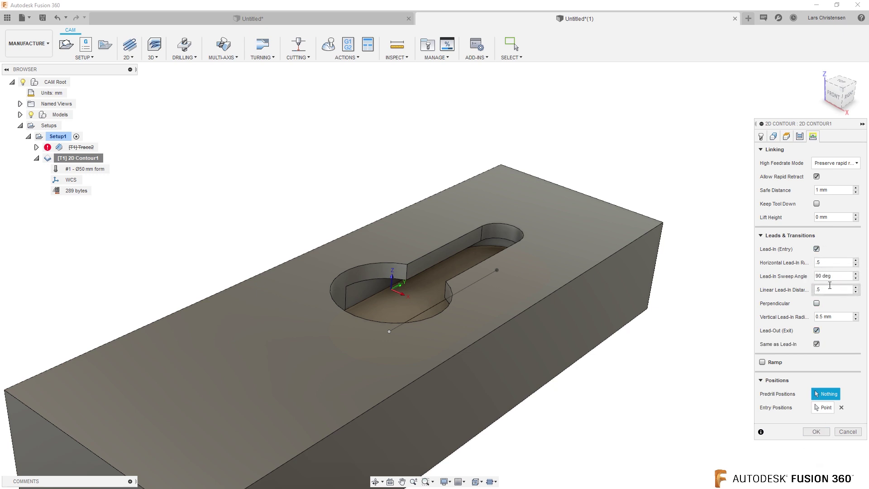
{"action": "left_click", "coordinate": [817, 431]}
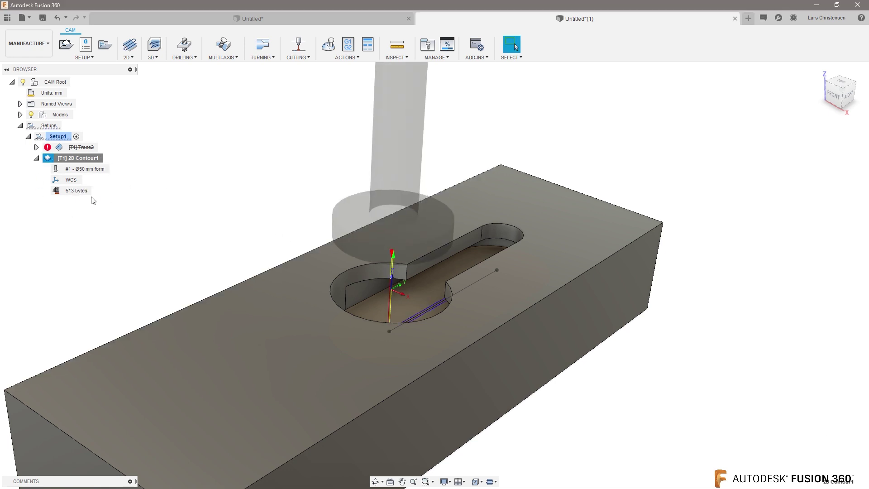
Step: Inspect the 2D Contour toolpath's lead-in and lead-out moves closely at the center of the round pocket
{"action": "middle_click_drag", "start_coordinate": [306, 284], "coordinate": [426, 301], "text": "shift"}
{"action": "scroll", "coordinate": [338, 248], "scroll_direction": "up", "scroll_amount": 10}
{"action": "scroll", "coordinate": [335, 255], "scroll_direction": "up", "scroll_amount": 5}
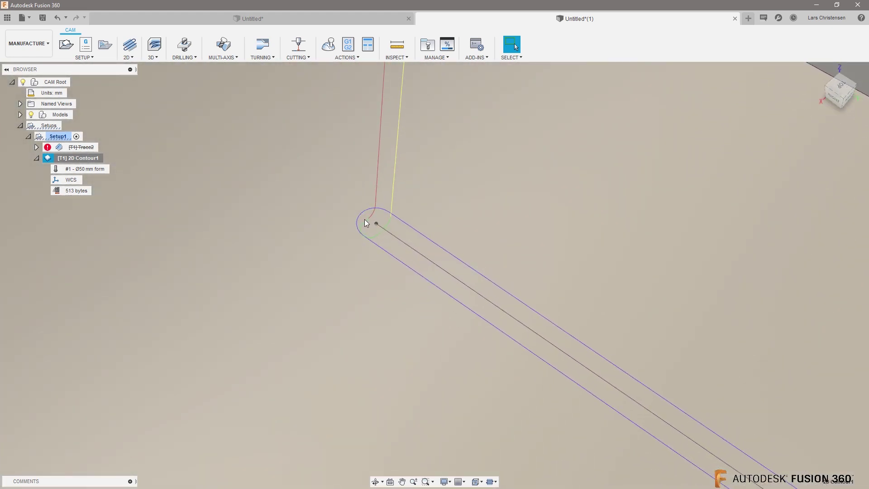
{"action": "scroll", "coordinate": [364, 258], "scroll_direction": "down", "scroll_amount": 10}
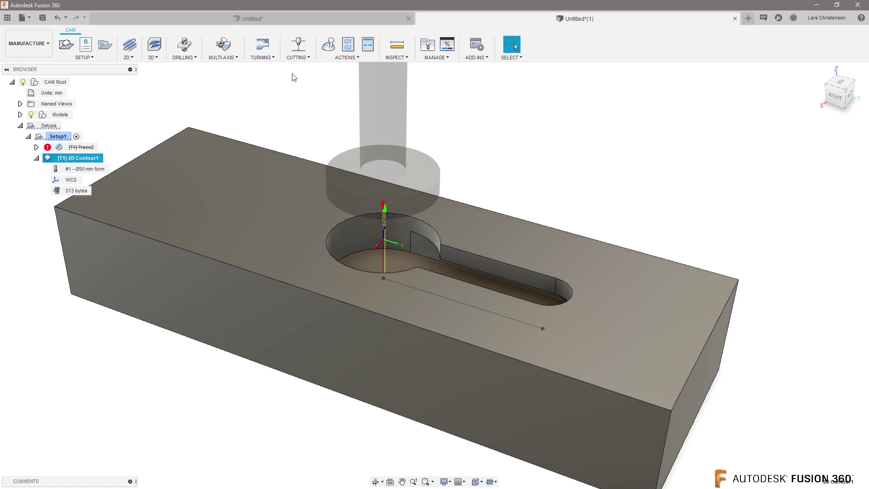
Step: Simulate the 2D Contour with its lead-in and lead-out, watch the form mill plunge into the round pocket, and close the simulation
{"action": "left_click", "coordinate": [327, 50]}
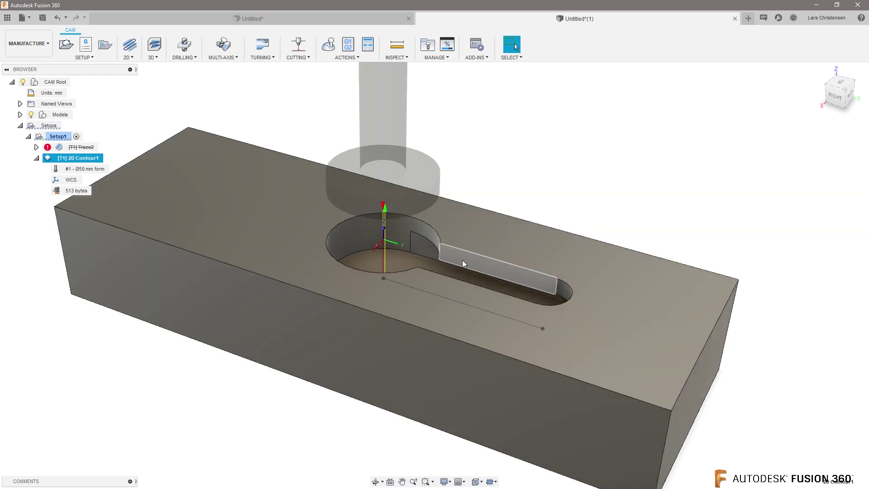
{"action": "left_click", "coordinate": [328, 45]}
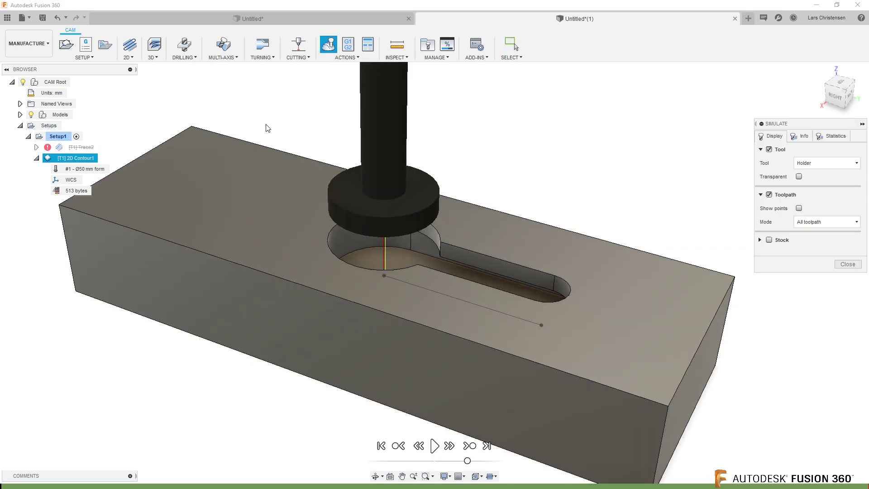
{"action": "left_click", "coordinate": [434, 446]}
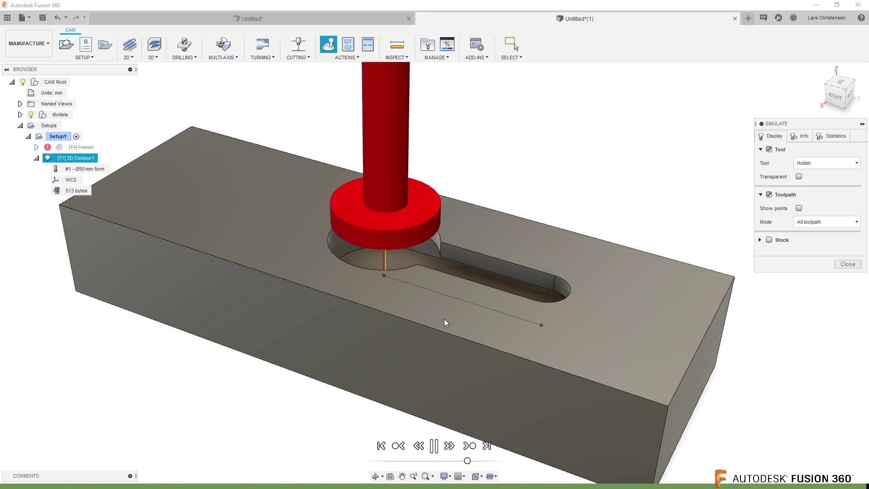
{"action": "middle_click_drag", "start_coordinate": [406, 260], "coordinate": [485, 262], "text": "shift"}
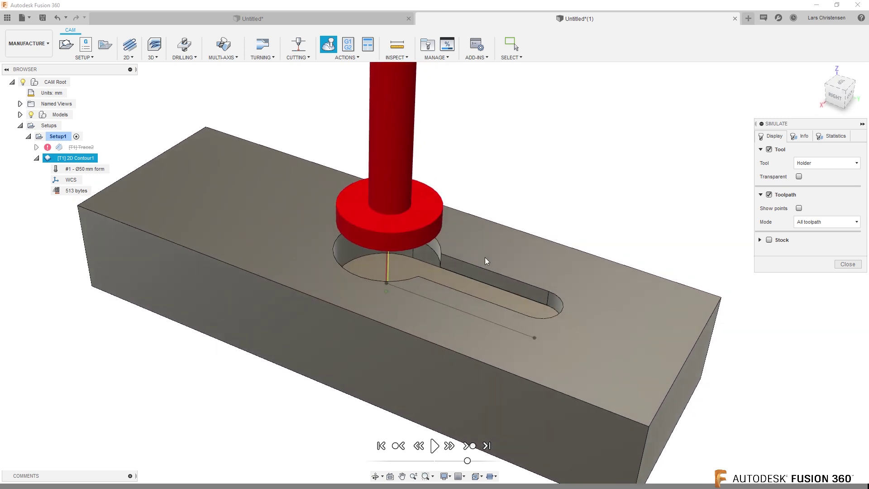
{"action": "left_click", "coordinate": [436, 447]}
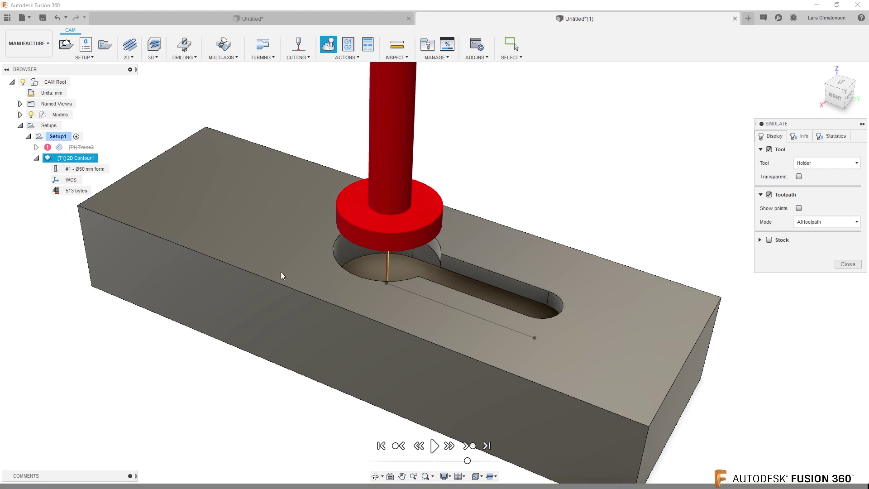
{"action": "left_click", "coordinate": [848, 265]}
{"action": "middle_click_drag", "start_coordinate": [295, 307], "coordinate": [266, 297], "text": "shift"}
{"action": "key", "text": "F6"}
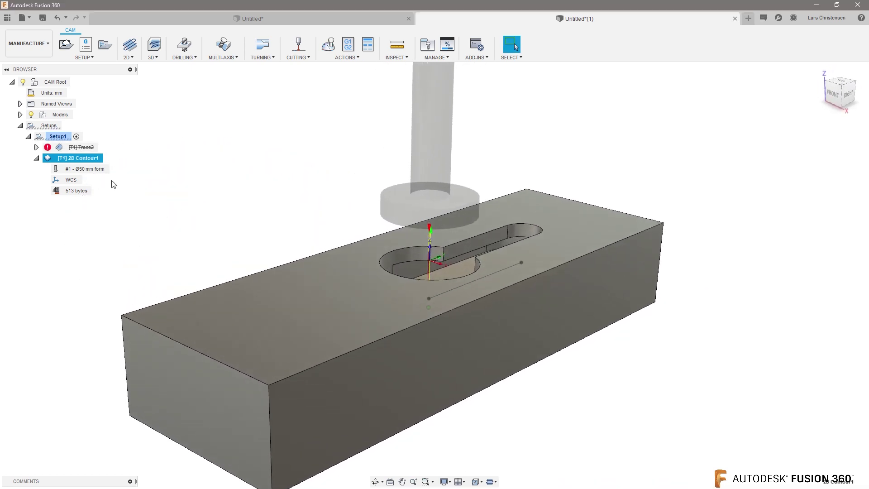
Step: Unsuppress the Trace2 operation in Setup1 and regenerate its toolpath
{"action": "right_click", "coordinate": [76, 146]}
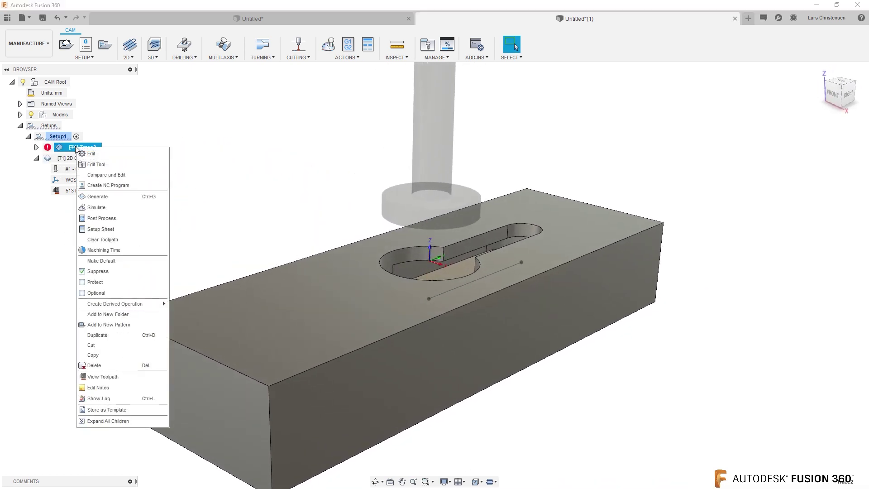
{"action": "left_click", "coordinate": [89, 153]}
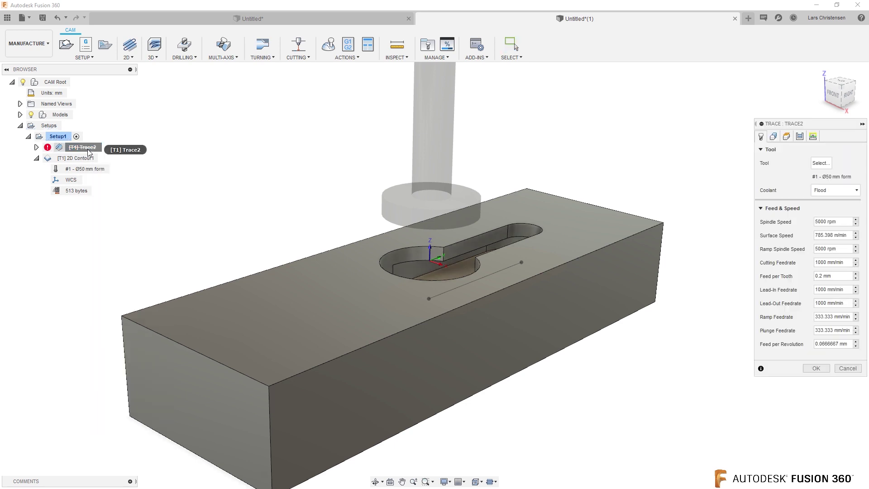
{"action": "left_click", "coordinate": [844, 369]}
{"action": "right_click", "coordinate": [80, 146]}
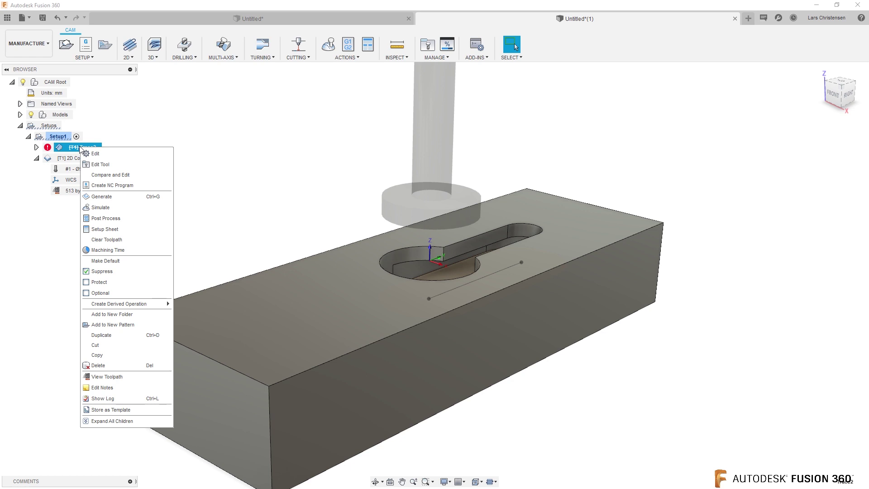
{"action": "left_click", "coordinate": [87, 274]}
{"action": "right_click", "coordinate": [92, 148]}
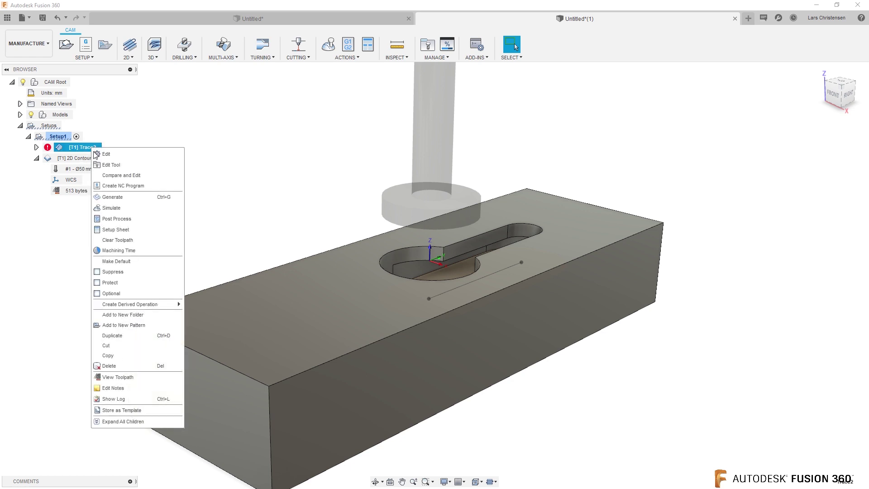
{"action": "left_click", "coordinate": [109, 198]}
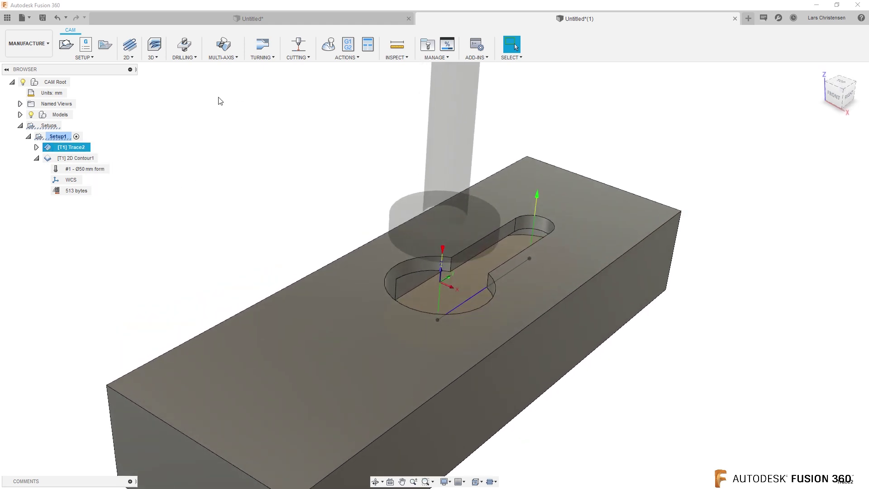
Step: Simulate Trace2, watch the form mill travel from the round pocket to the slot's end, and close the simulation
{"action": "left_click", "coordinate": [329, 50]}
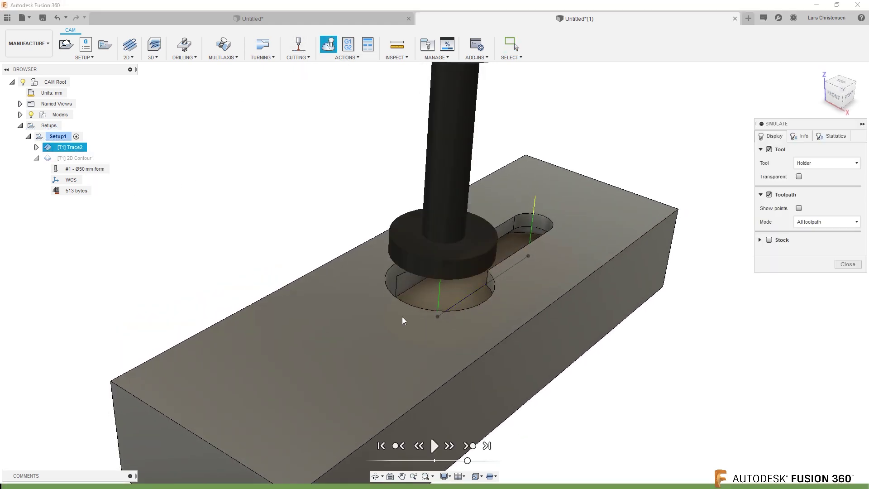
{"action": "left_click", "coordinate": [434, 446]}
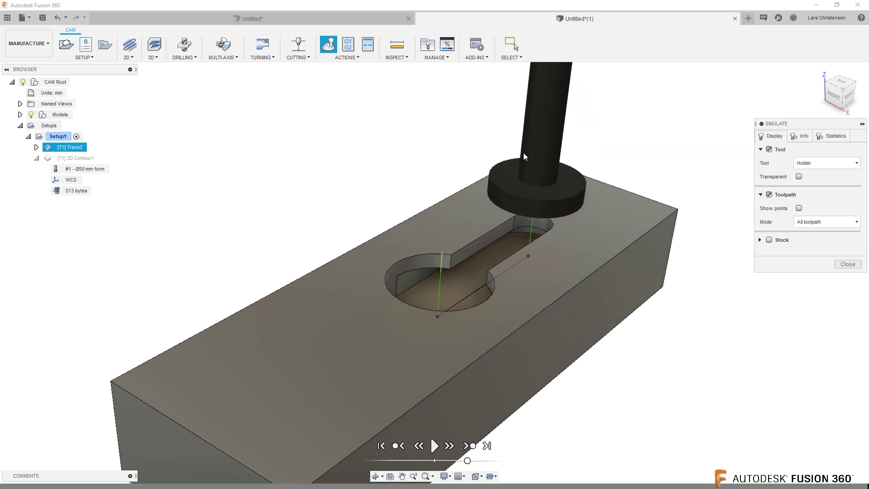
{"action": "left_click", "coordinate": [848, 264]}
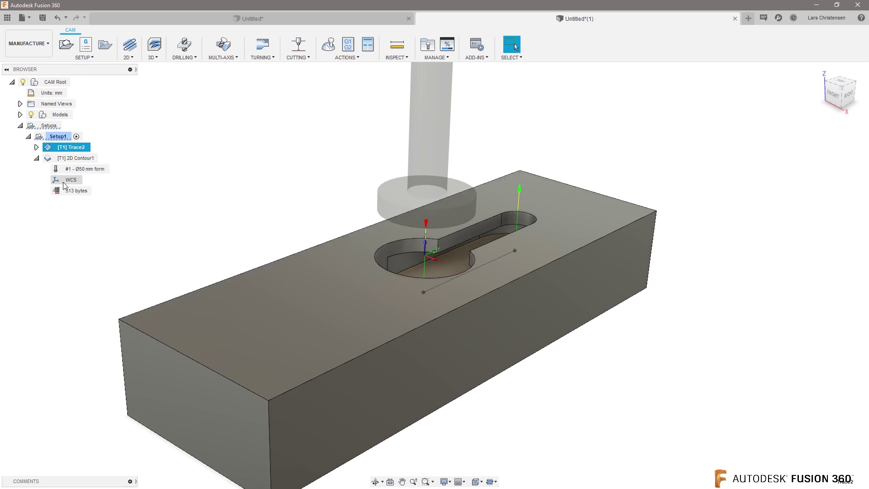
Step: Post process Trace2 with the UCCNC post, entering a first name as program comment, and save it as 1001.nc in Downloads
{"action": "right_click", "coordinate": [65, 148]}
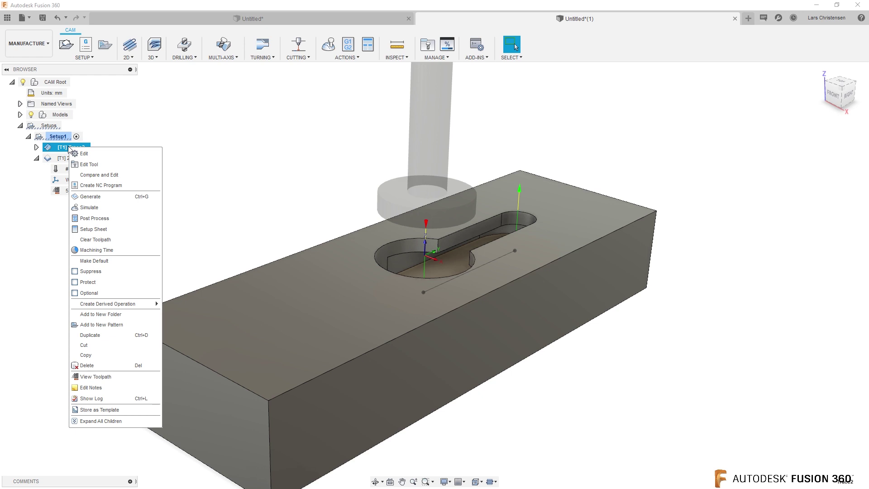
{"action": "left_click", "coordinate": [98, 219]}
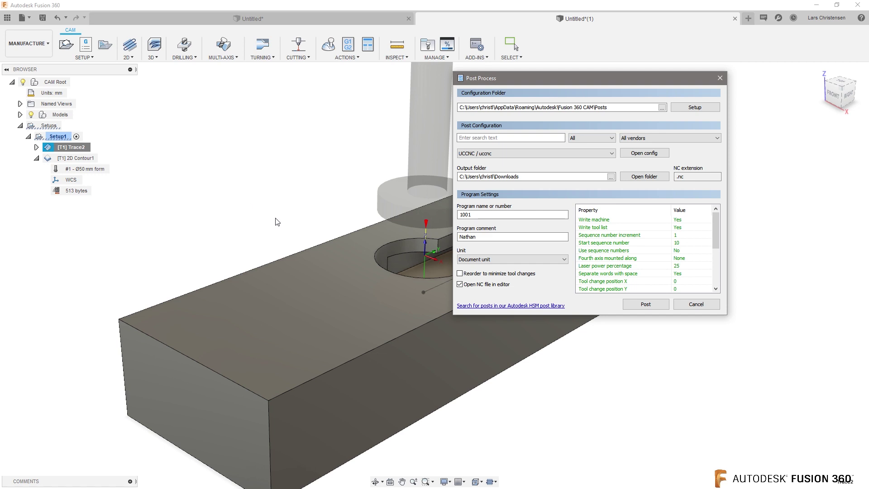
{"action": "double_click", "coordinate": [498, 237]}
{"action": "type", "text": "Axel"}
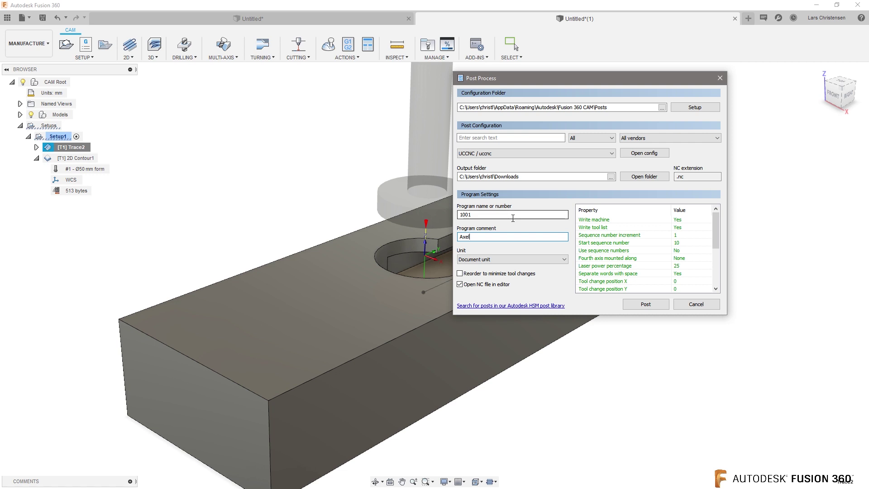
{"action": "left_click", "coordinate": [657, 304]}
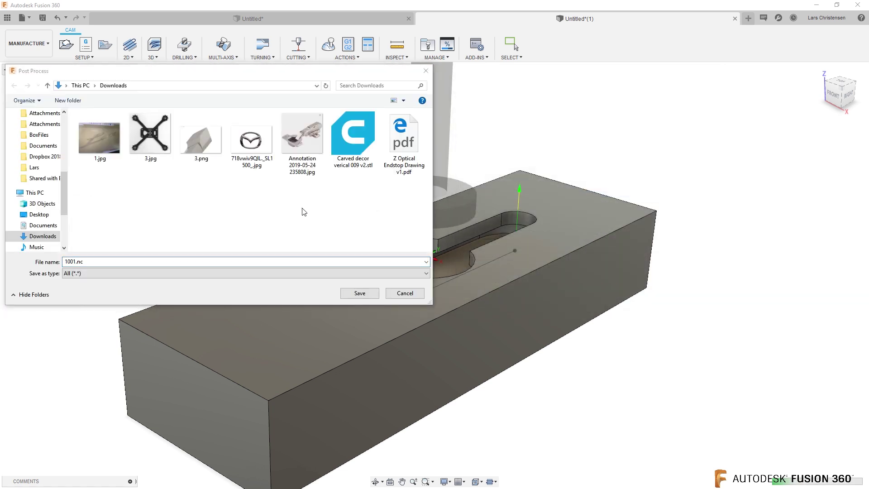
{"action": "left_click", "coordinate": [360, 292]}
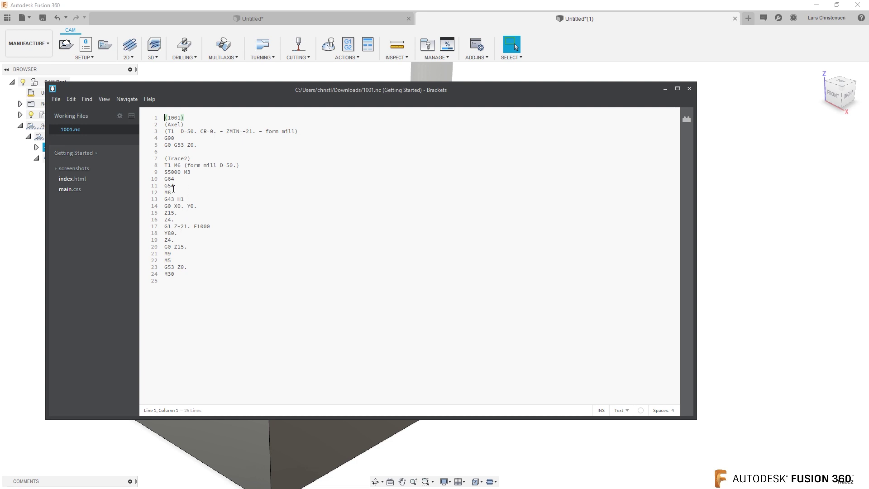
Step: Examine the tool offset, plunge, Y travel and retract lines of 1001.nc in Brackets against the toolpath on the model
{"action": "left_click_drag", "start_coordinate": [165, 200], "coordinate": [184, 200]}
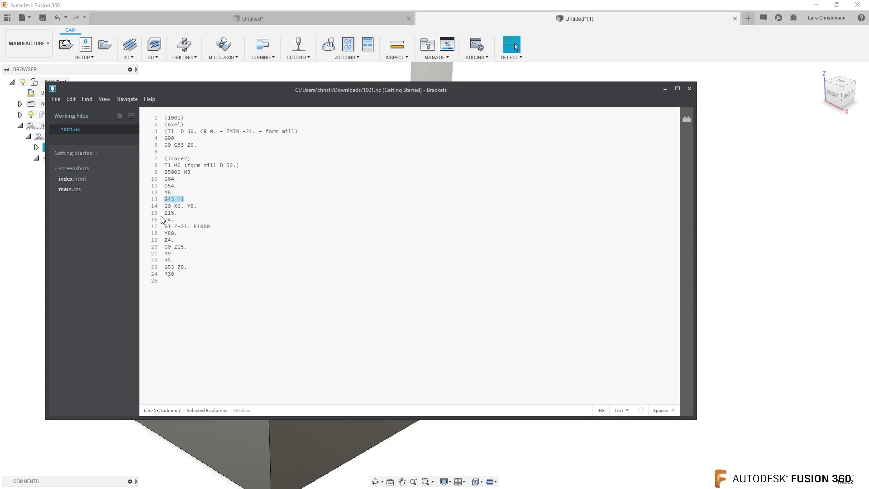
{"action": "left_click_drag", "start_coordinate": [165, 227], "coordinate": [213, 227]}
{"action": "left_click", "coordinate": [178, 235]}
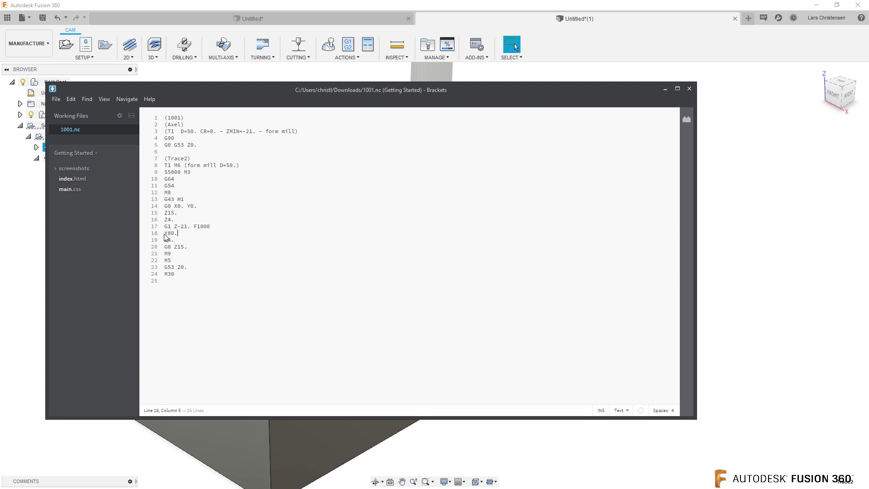
{"action": "left_click_drag", "start_coordinate": [406, 106], "coordinate": [4, 126]}
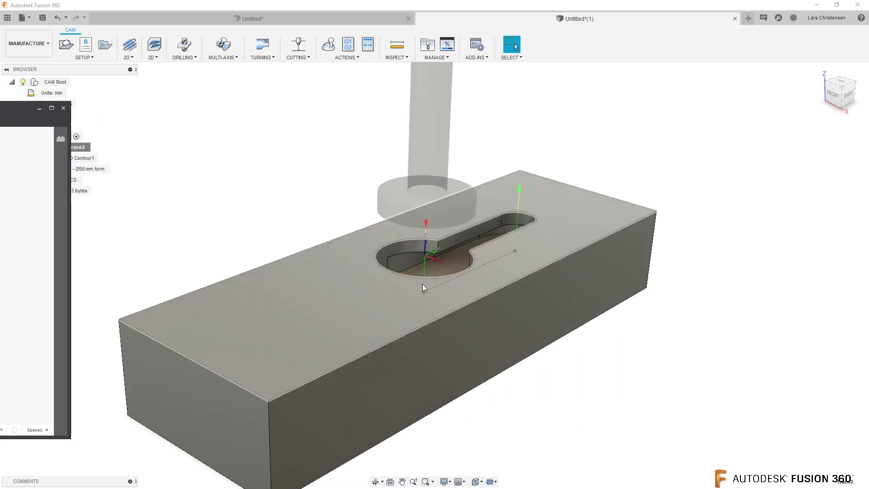
{"action": "left_click_drag", "start_coordinate": [14, 108], "coordinate": [438, 308]}
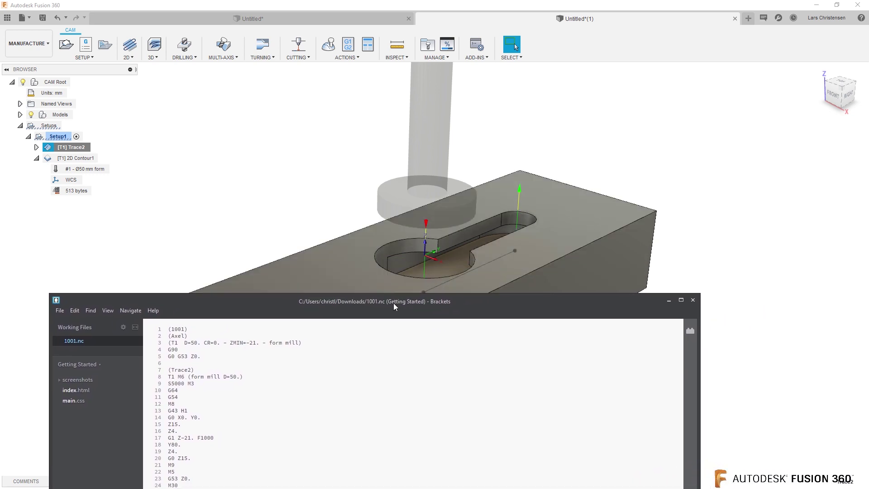
{"action": "left_click_drag", "start_coordinate": [186, 444], "coordinate": [168, 445]}
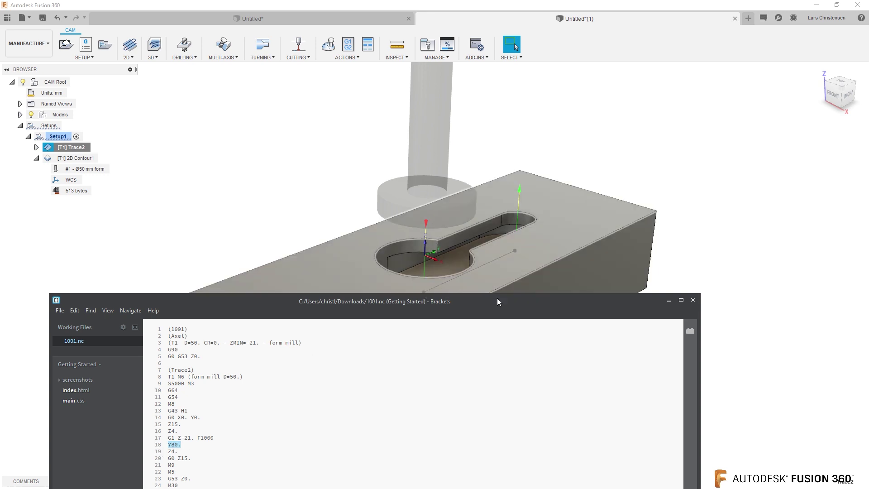
{"action": "left_click_drag", "start_coordinate": [179, 451], "coordinate": [174, 452]}
Step: Insert a G04 P500 dwell and a Y0. return move after the Y80. line in 1001.nc
{"action": "left_click", "coordinate": [183, 445]}
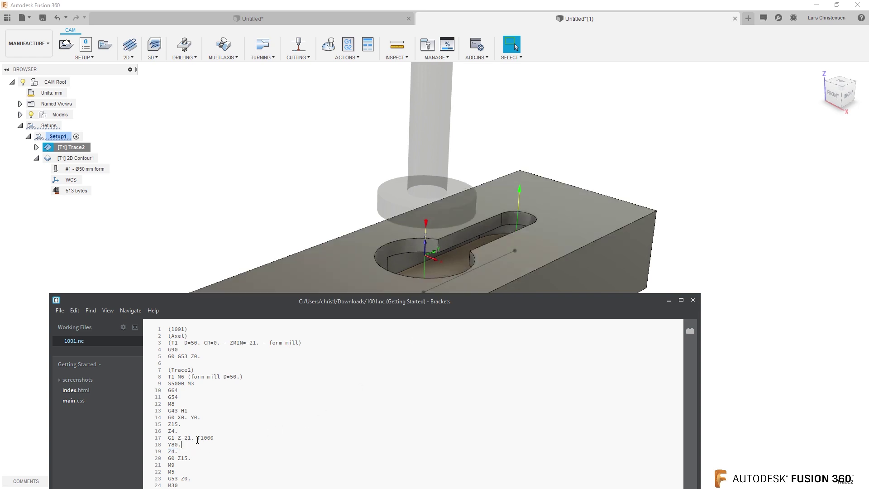
{"action": "key", "text": "Return"}
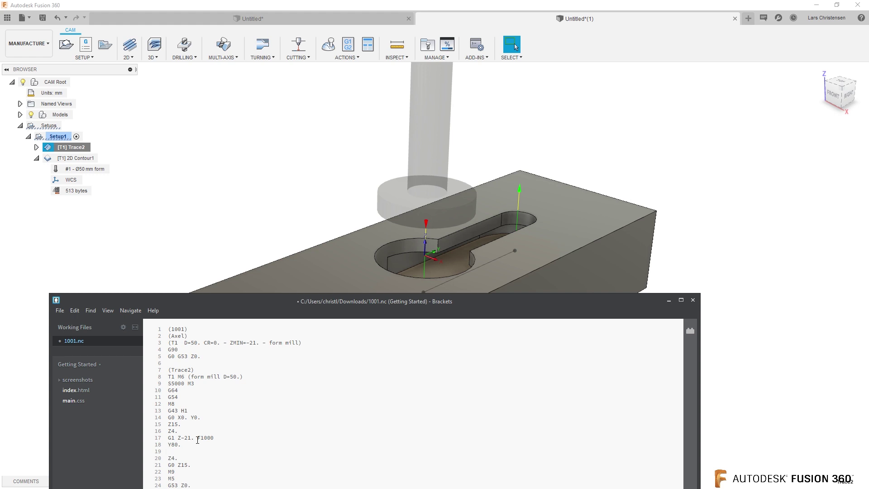
{"action": "type", "text": "Y0."}
{"action": "key", "text": "Return"}
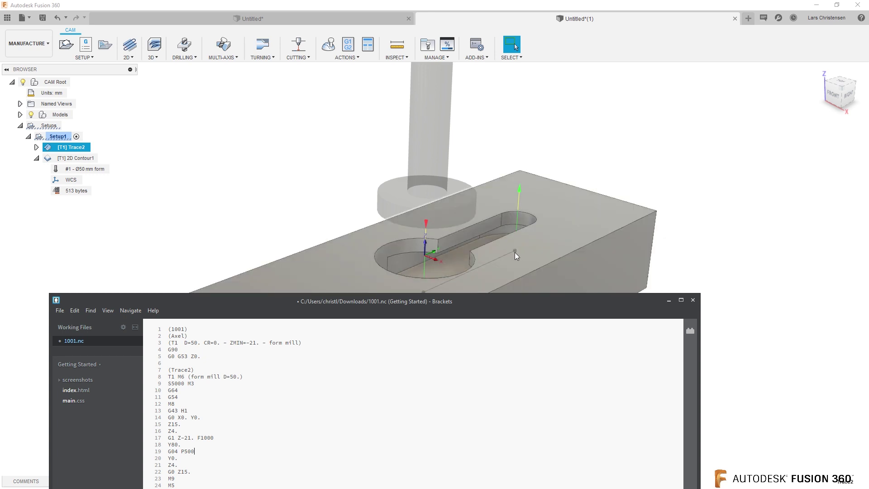
Step: Close 1001.nc in Brackets without saving its changes and return to Fusion 360
{"action": "left_click_drag", "start_coordinate": [247, 307], "coordinate": [264, 194]}
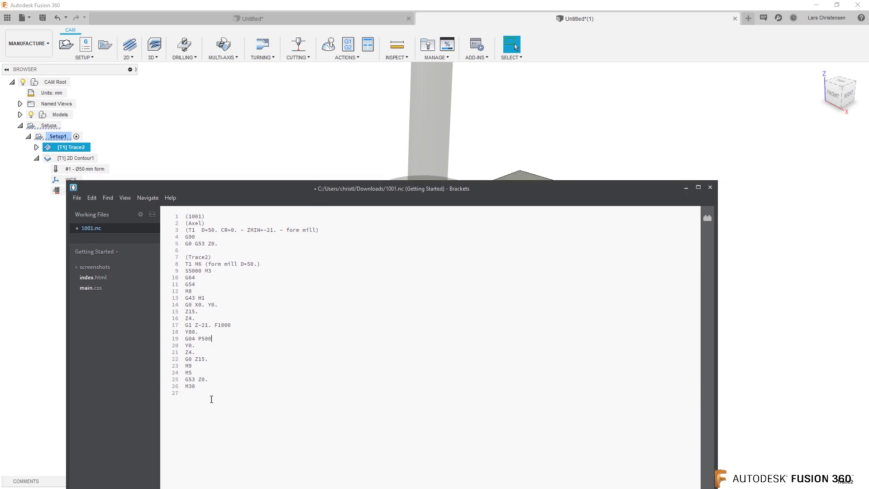
{"action": "left_click", "coordinate": [710, 187]}
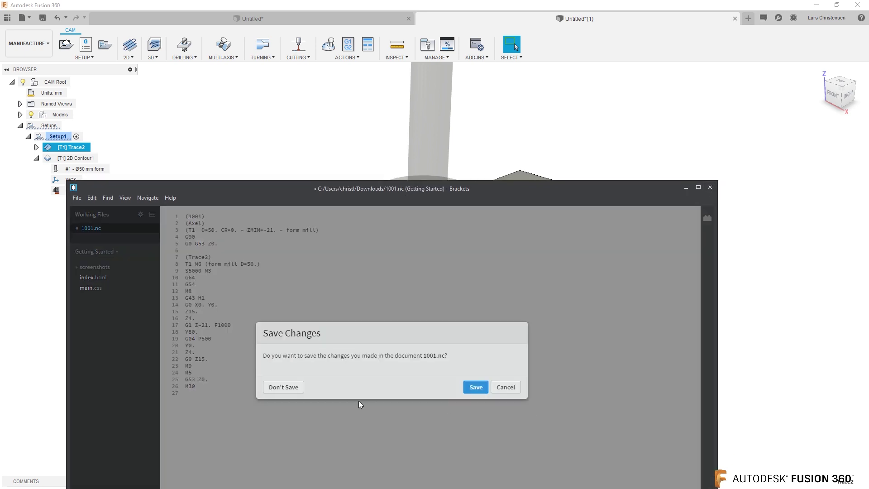
{"action": "left_click", "coordinate": [284, 387]}
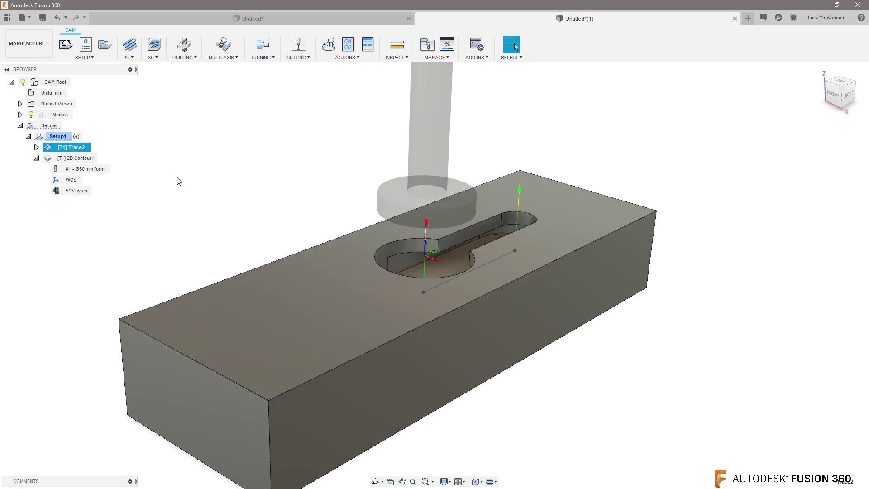
Step: Clear the Trace2 selection and create a new empty design document
{"action": "left_click", "coordinate": [177, 182]}
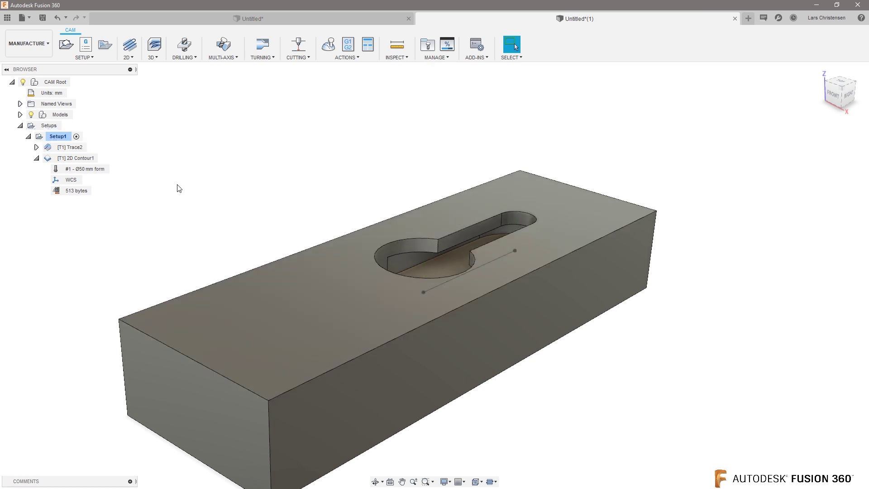
{"action": "left_click", "coordinate": [748, 19]}
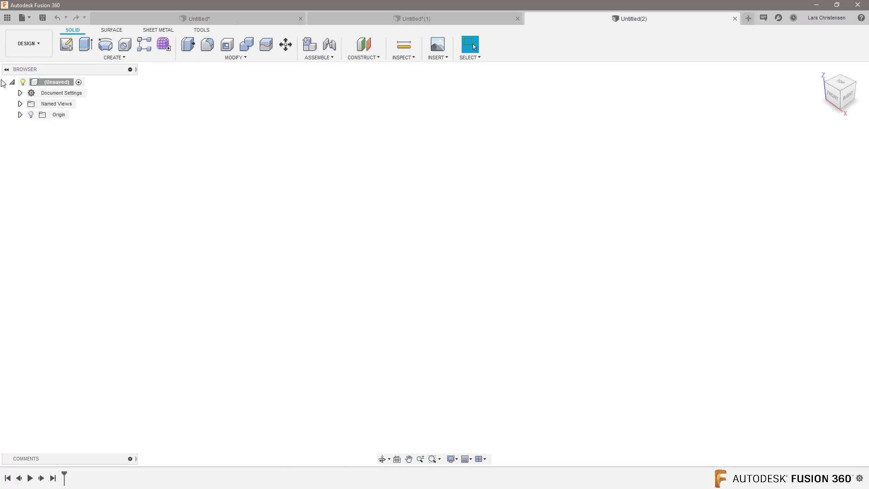